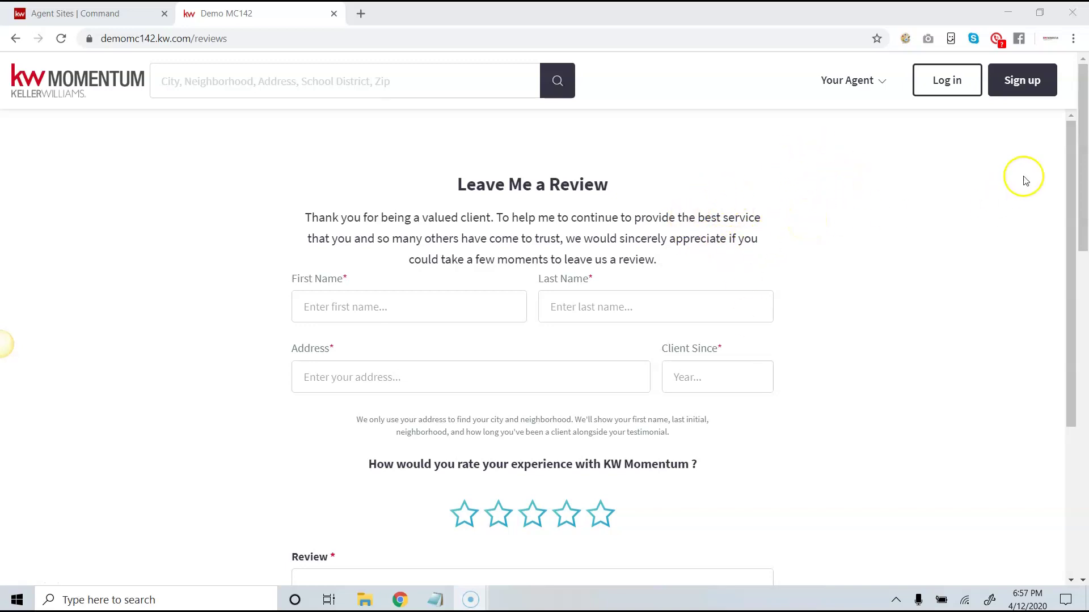
Check the /reviews form and the Testimonials page, then return to Command's agent site pages list
mouse_move(1070, 147)
mouse_down()
mouse_move(1062, 230)
mouse_move(1049, 149)
mouse_up()
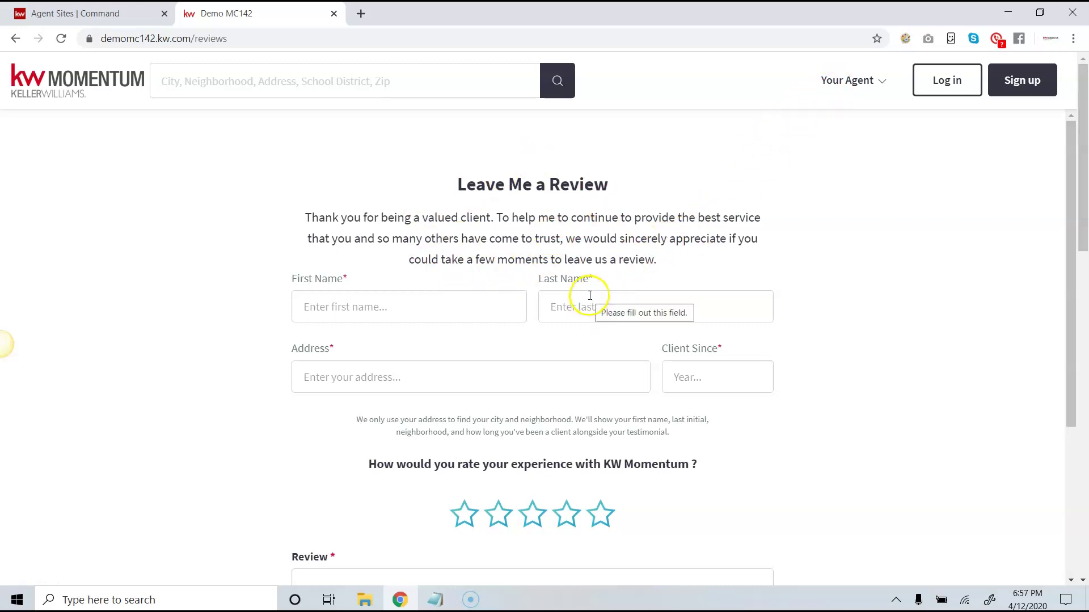
click(836, 85)
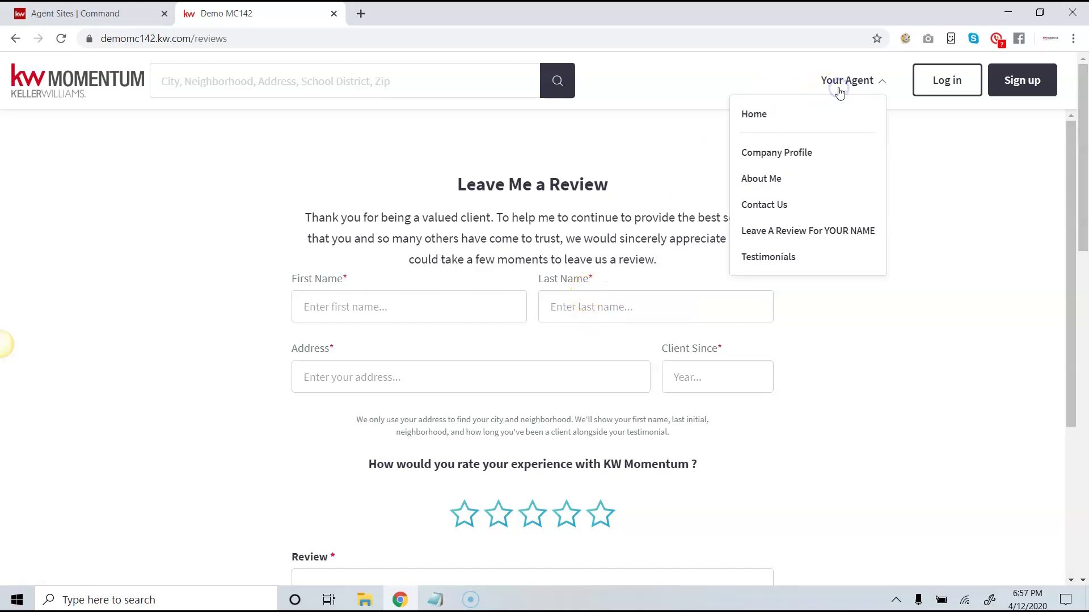
click(773, 258)
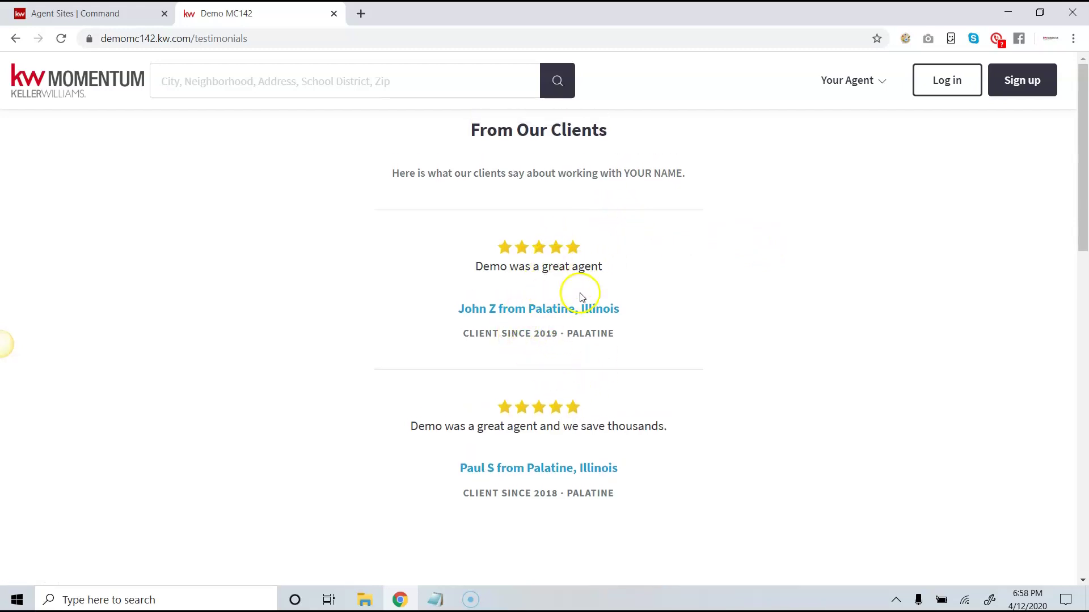
click(81, 19)
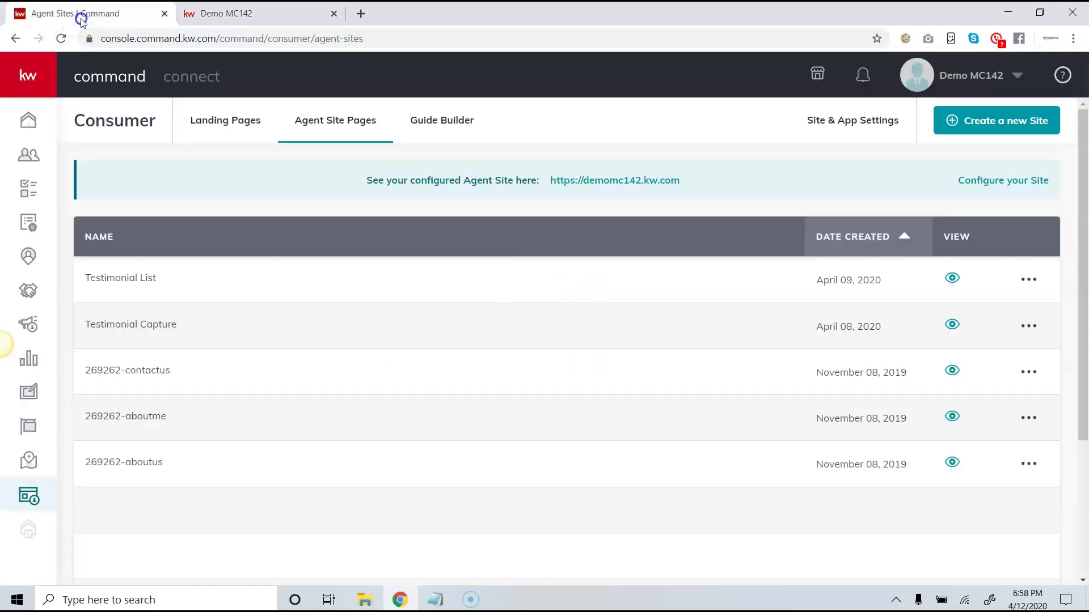
Delete the Testimonial Capture and Testimonial List pages from the agent site
click(1028, 280)
click(966, 312)
click(624, 390)
click(1027, 329)
click(928, 357)
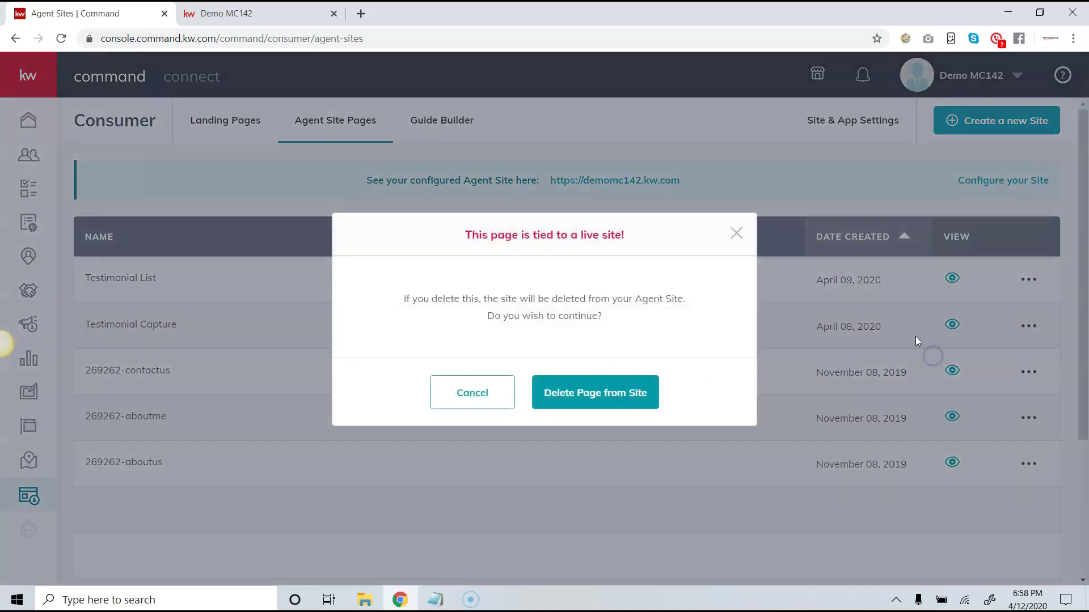
click(604, 404)
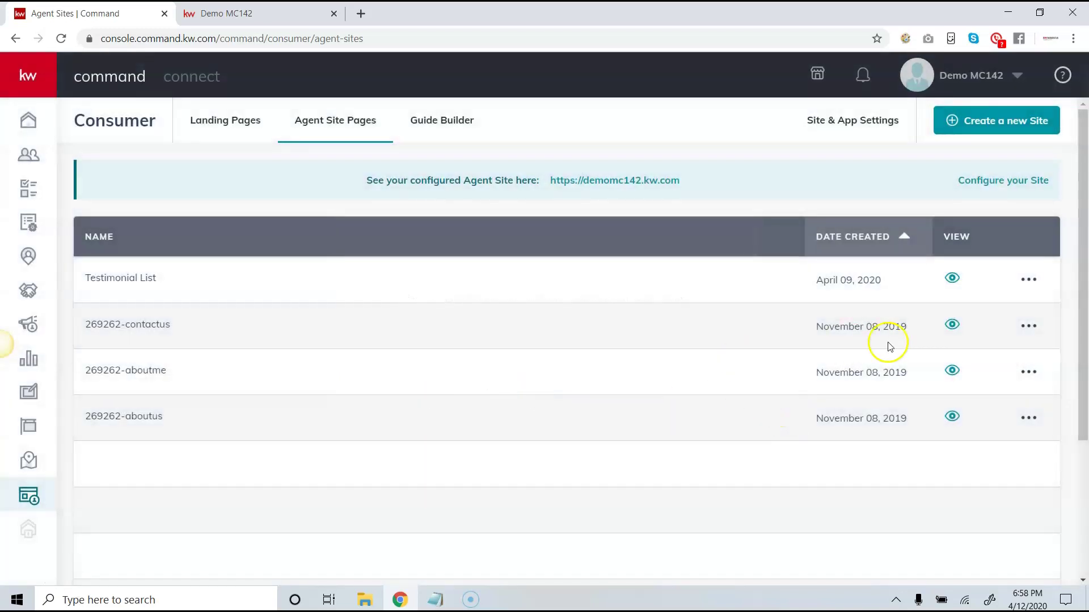
click(1029, 280)
click(964, 311)
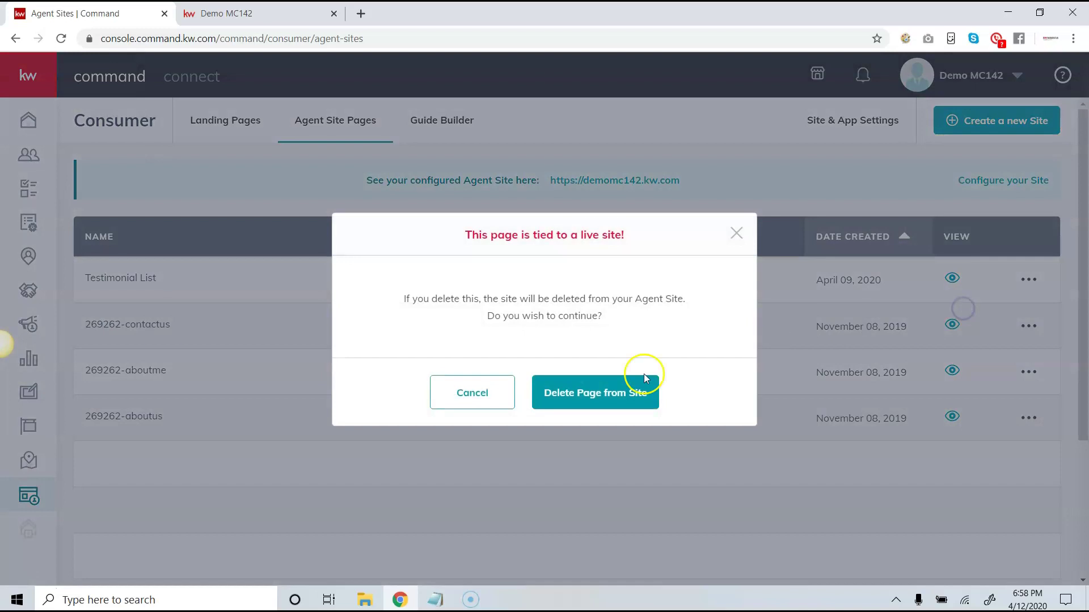
click(609, 388)
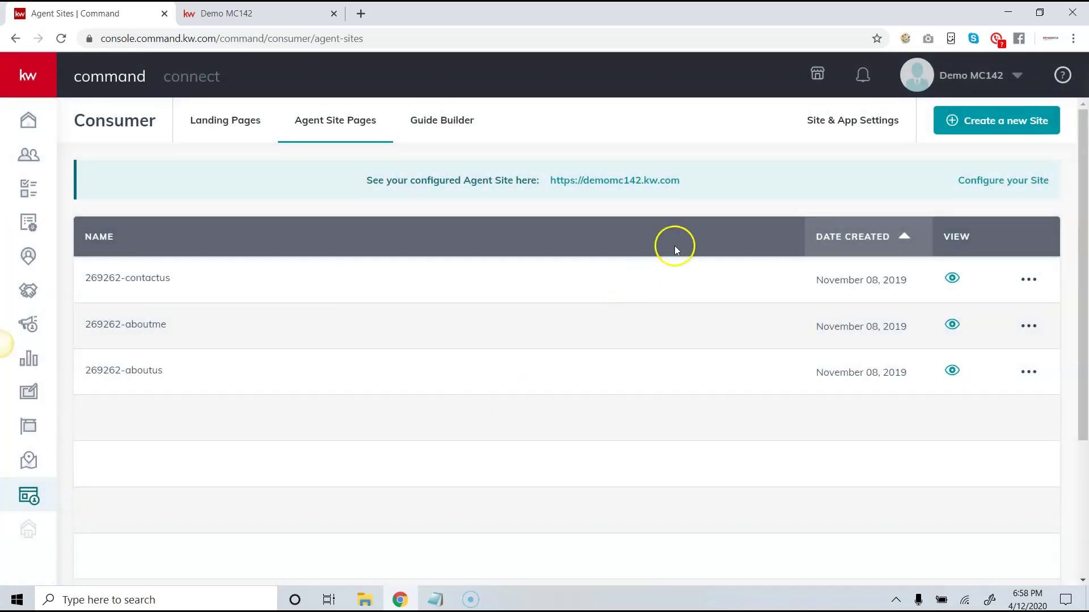
click(741, 161)
Create a new blank page on the agent site
click(980, 127)
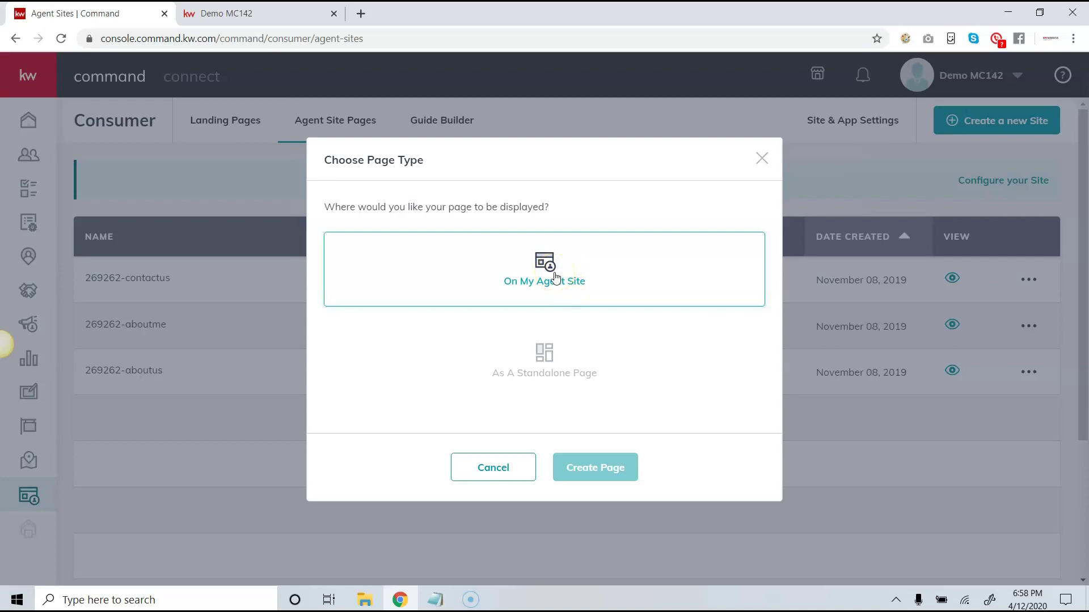
click(555, 277)
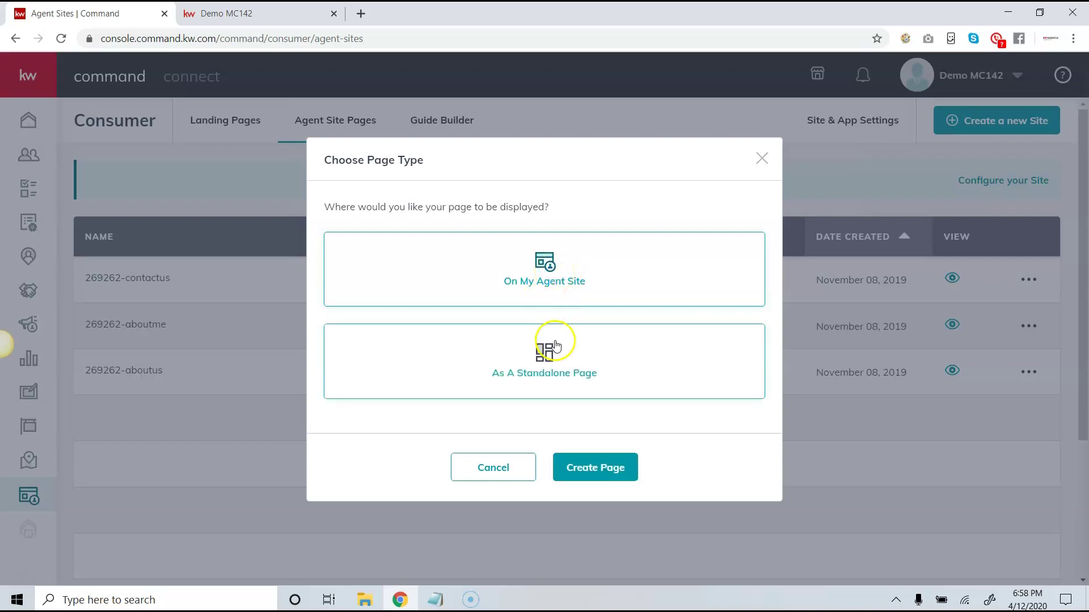
click(594, 471)
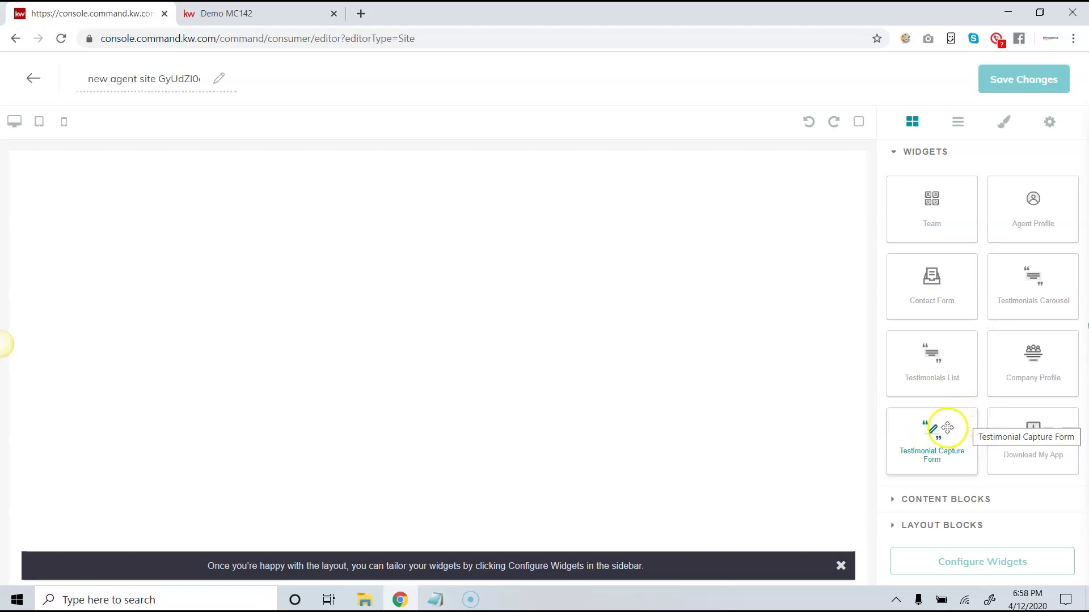
Add the Testimonial Capture Form widget and rename the page 'Testimonial Capture'
drag(943, 431, 412, 321)
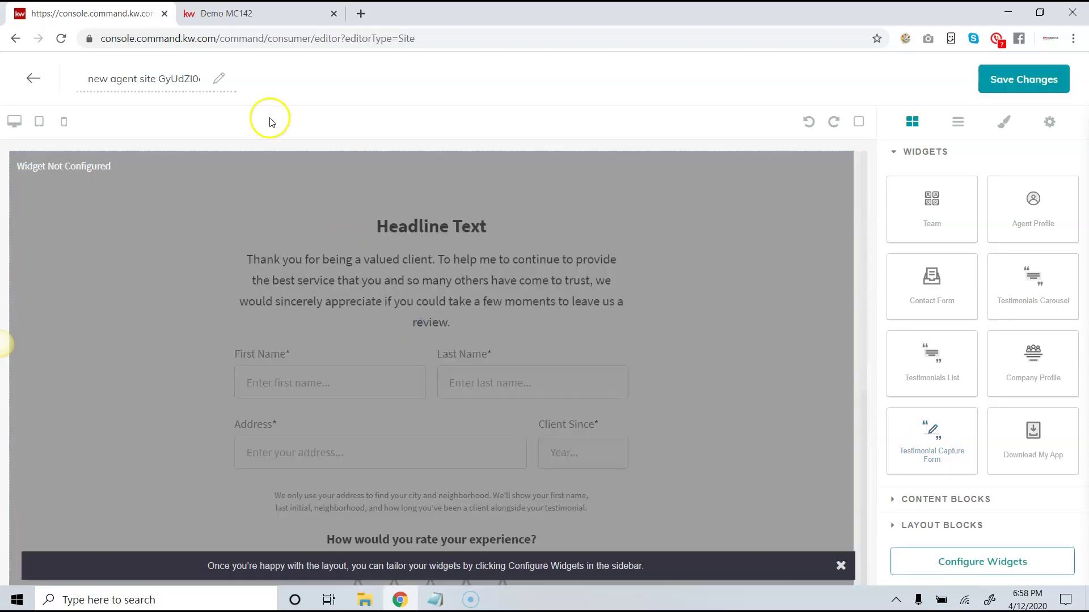
triple_click(186, 81)
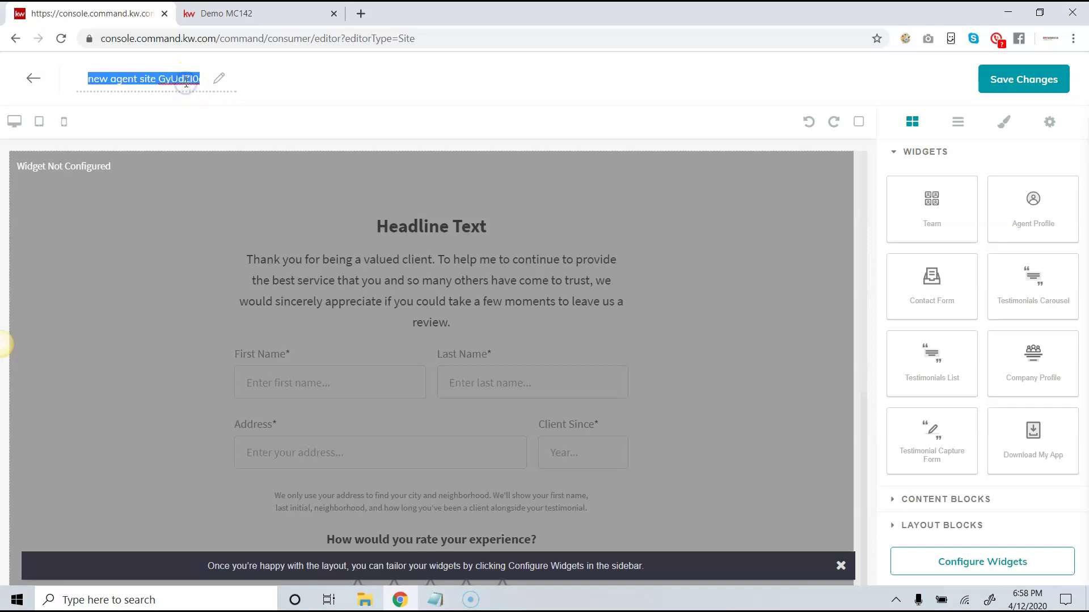
text(Testimonial Capture)
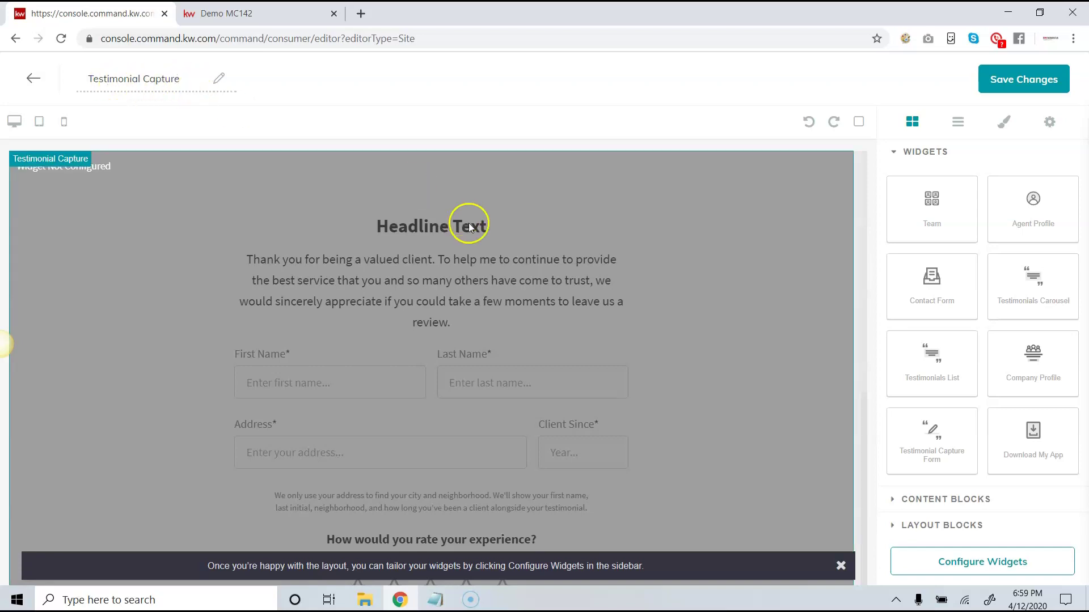
click(964, 567)
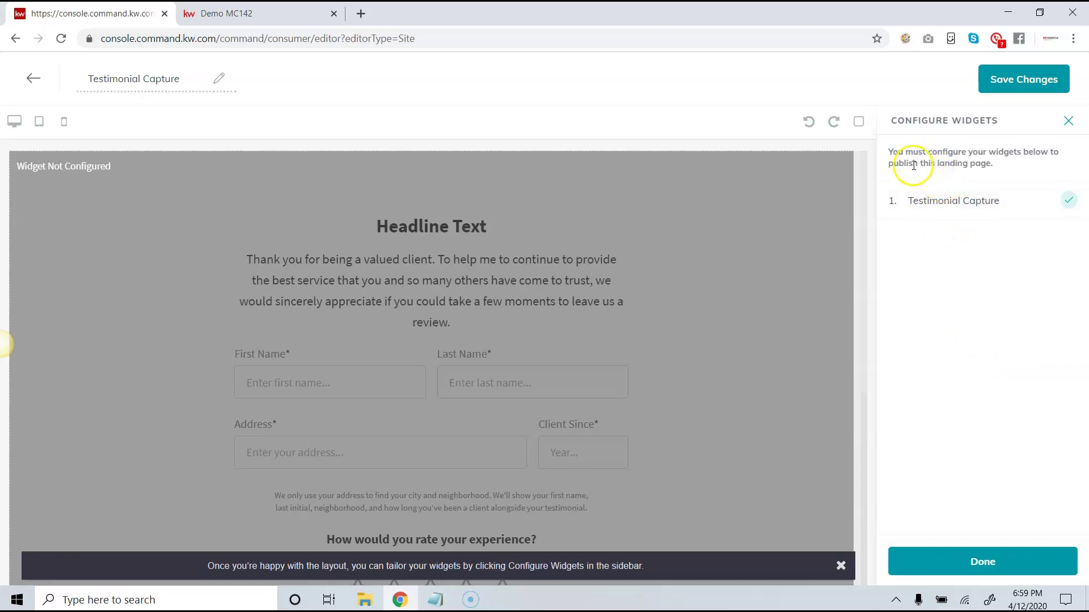
Open the Testimonial Capture widget's settings from the Configure Widgets list
click(821, 206)
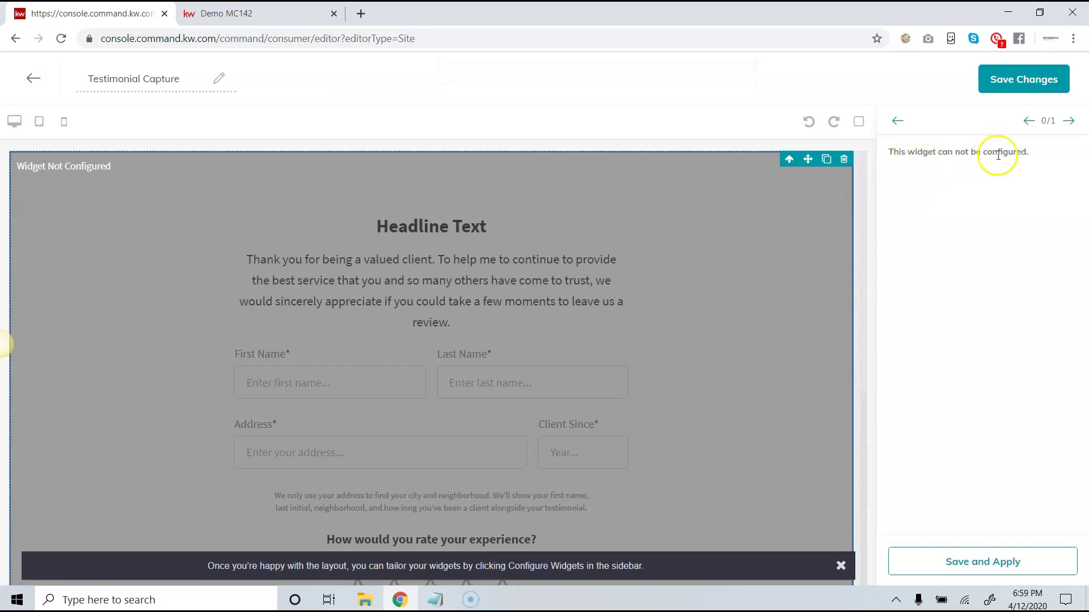
click(898, 126)
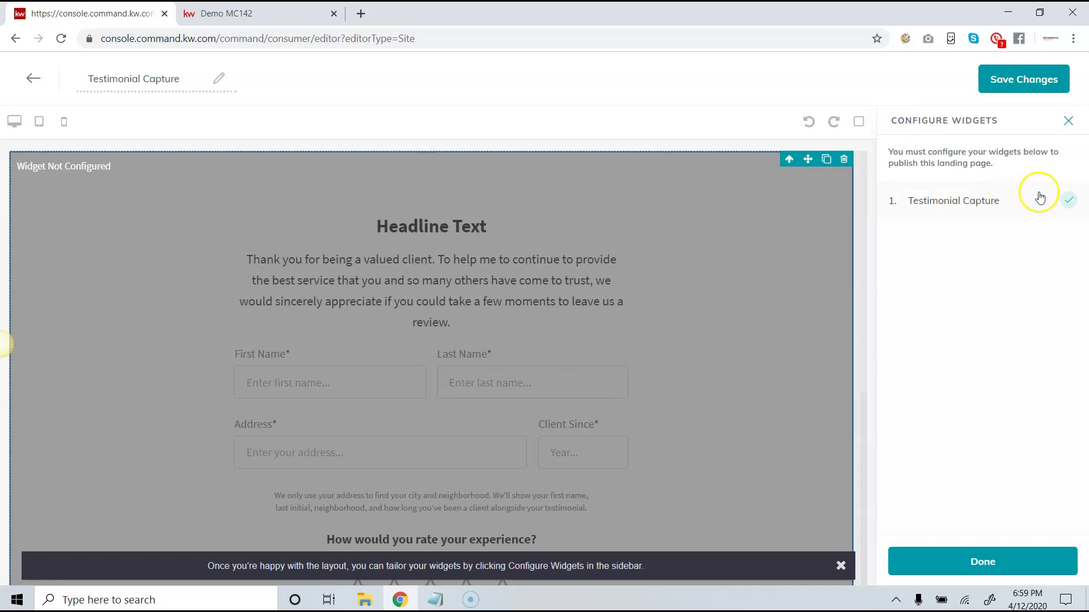
click(980, 203)
click(977, 203)
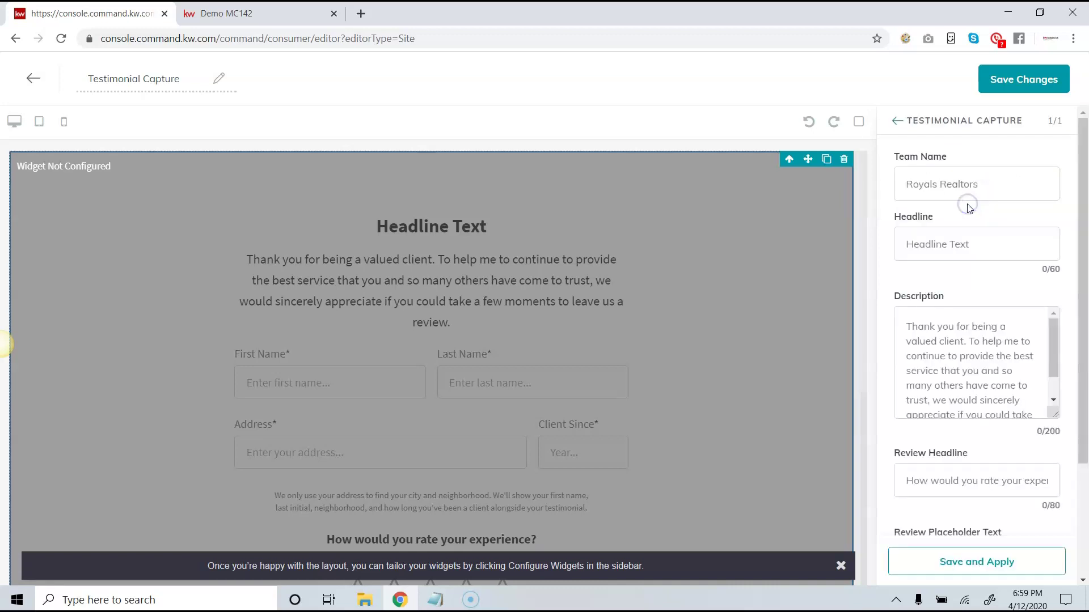
Enter the team name and set the widget headline to 'Leave Us A Review'
click(998, 183)
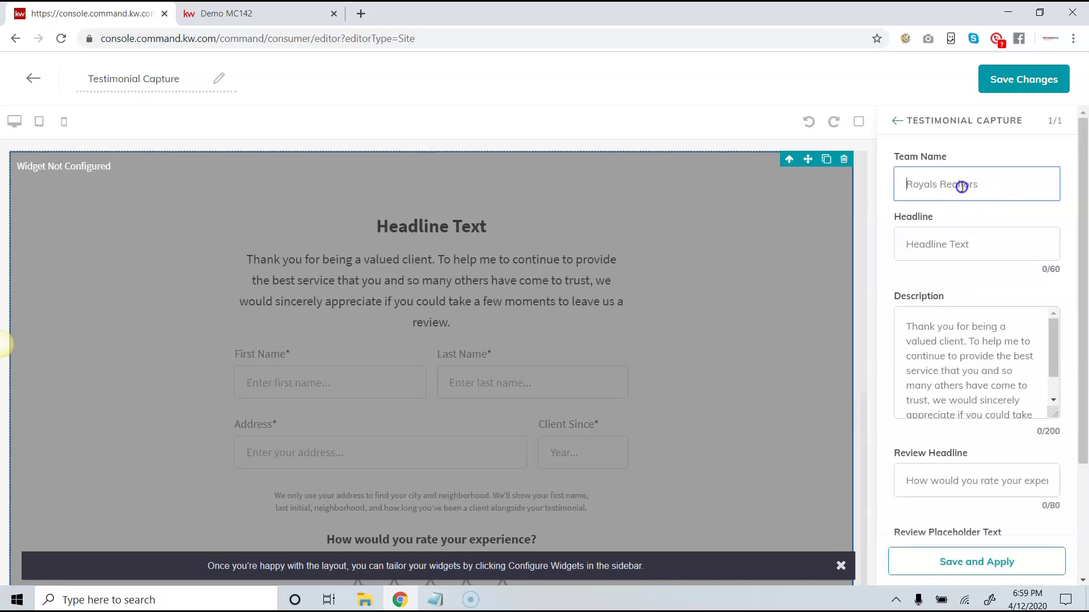
click(924, 199)
text(John Ziemba)
click(951, 251)
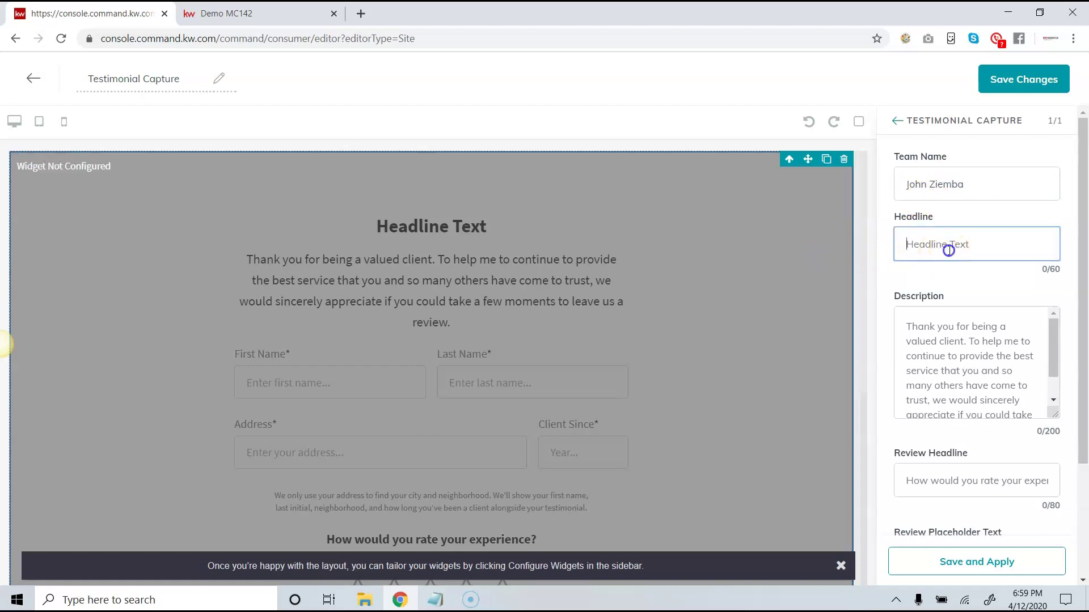
text(Leave Us A Review)
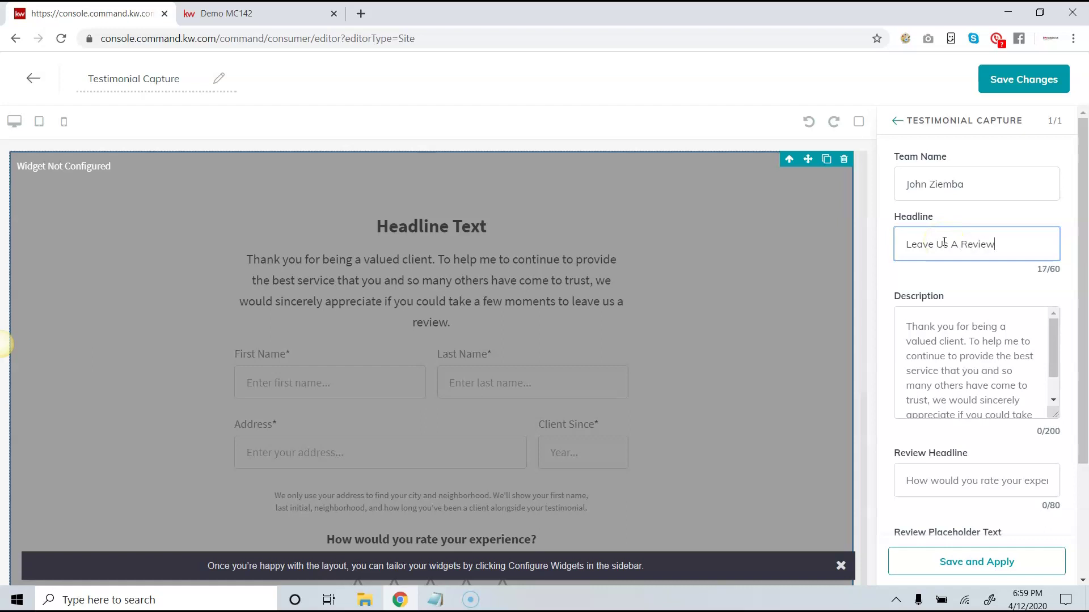
Save and apply the widget edits so the preview shows the new headline
scroll(927, 433, down, 3)
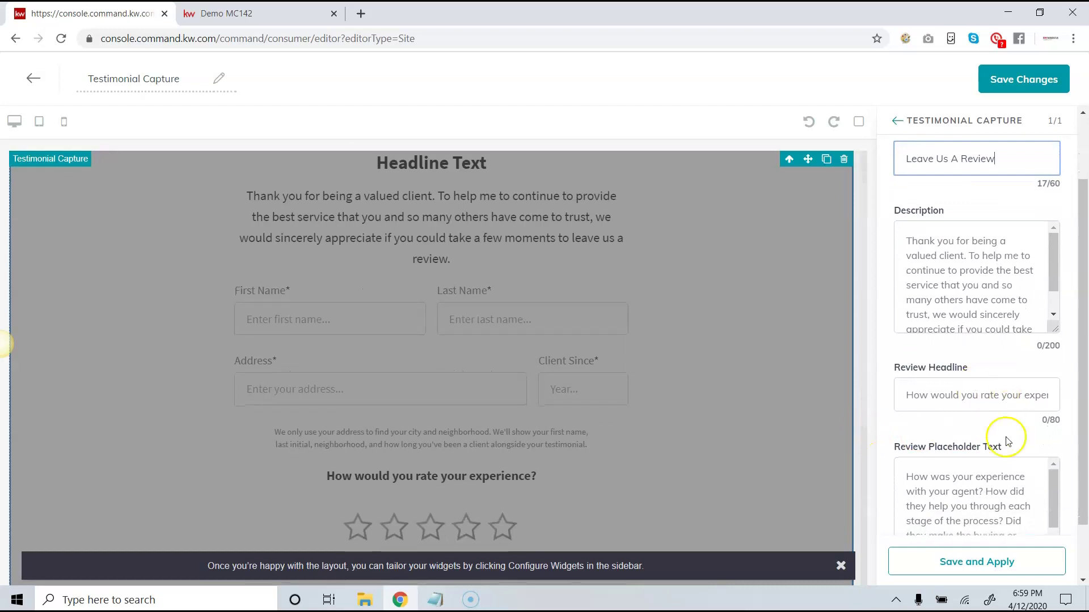
scroll(964, 439, down, 2)
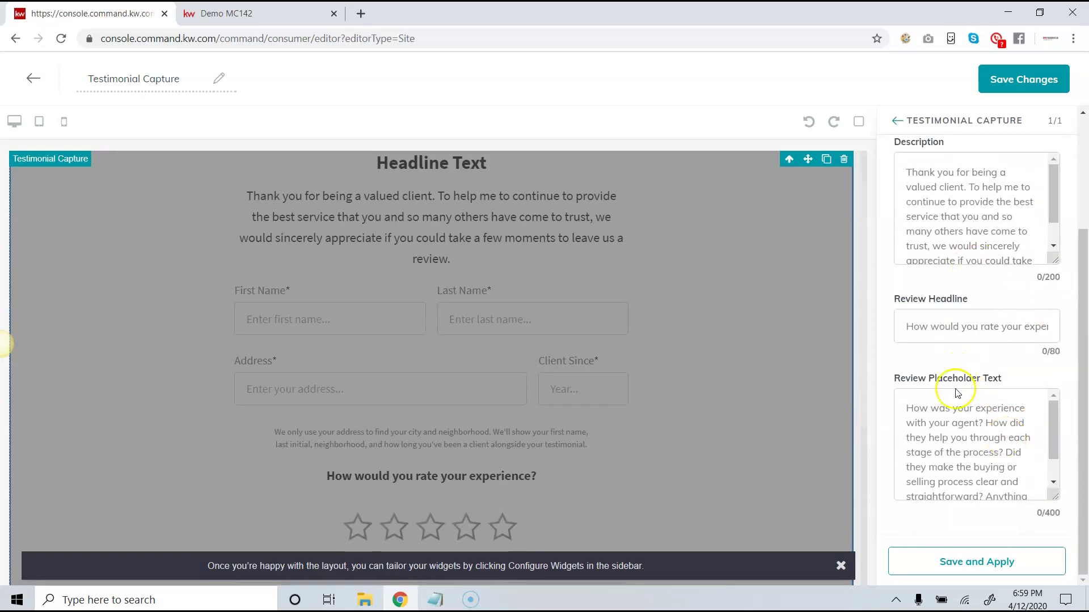
click(944, 564)
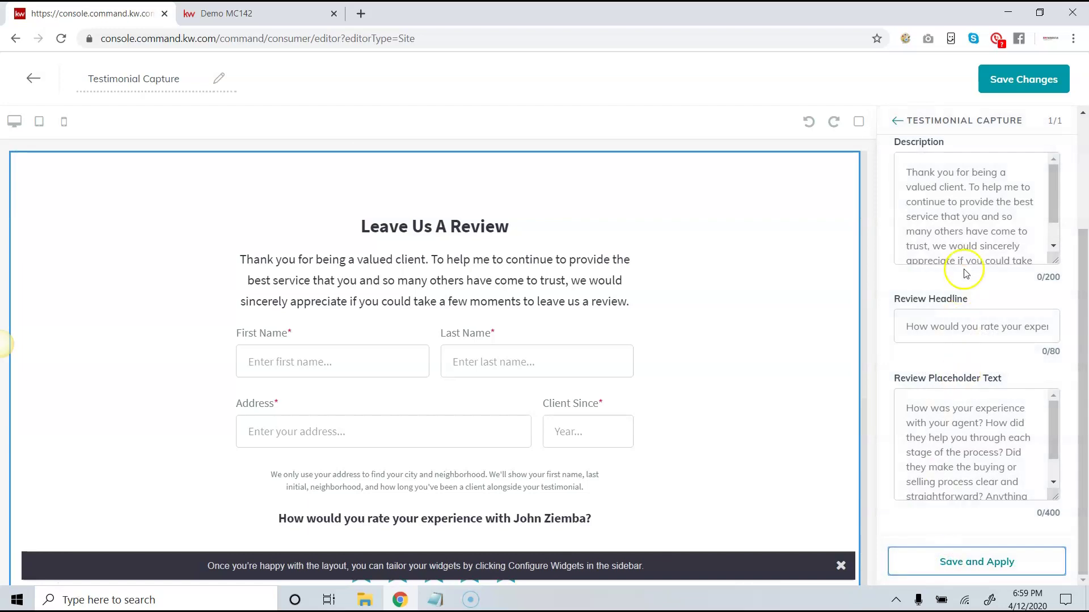
scroll(964, 269, up, 2)
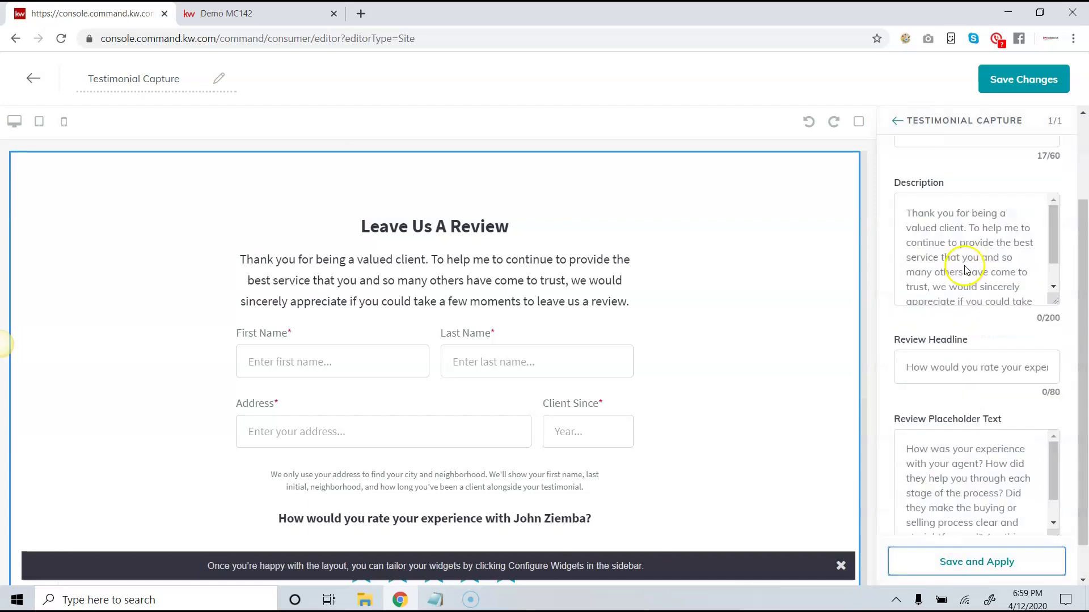
click(947, 566)
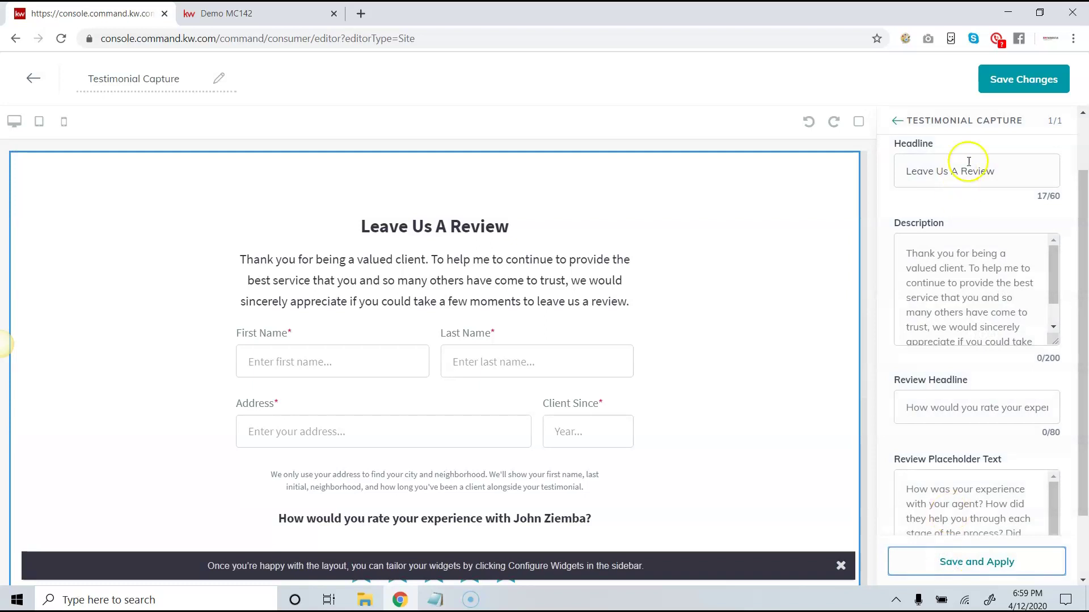
click(1021, 84)
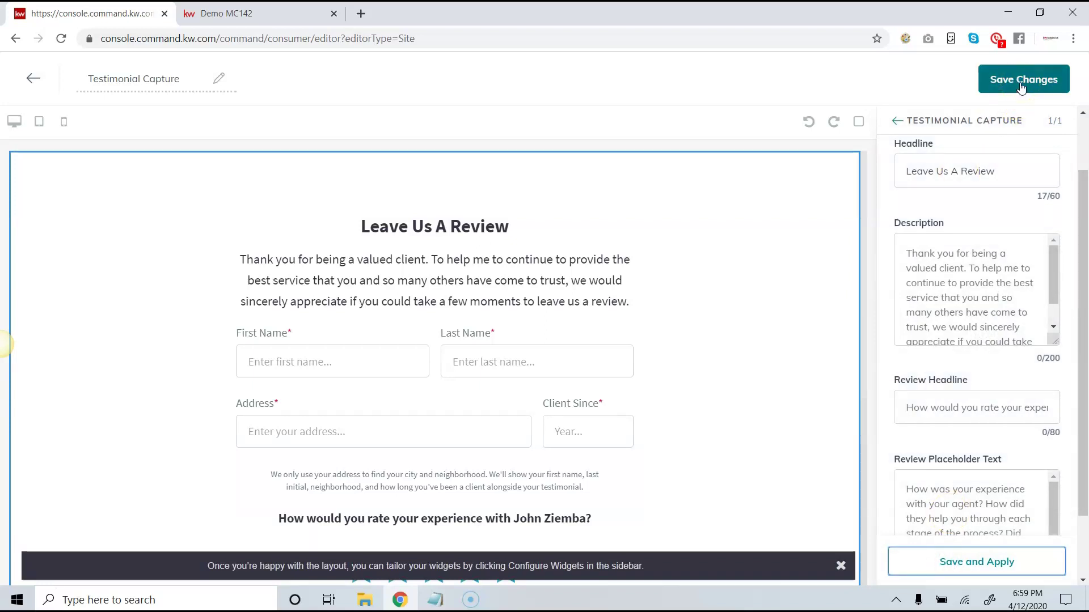
Save the Testimonial Capture page and confirm publishing it to the agent site
click(1021, 85)
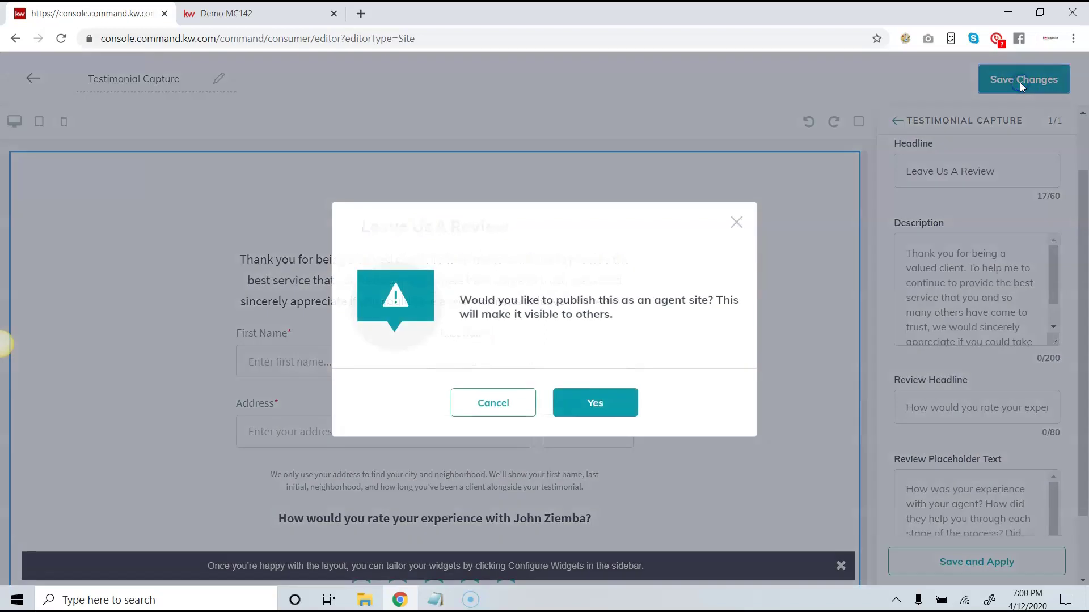
click(608, 405)
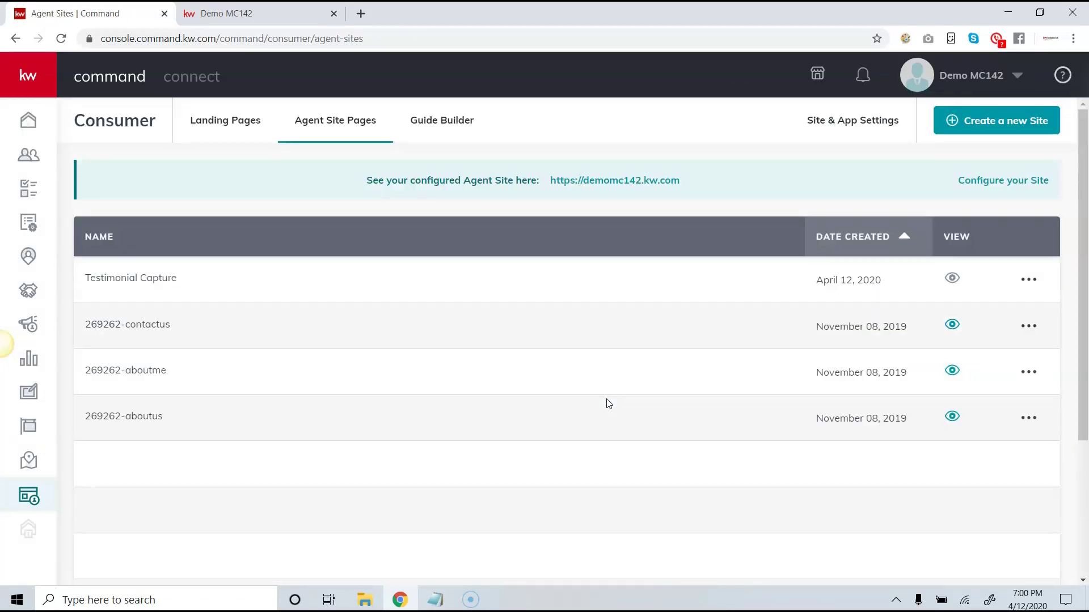
Open Site & App Settings on the General settings view
mouse_move(956, 279)
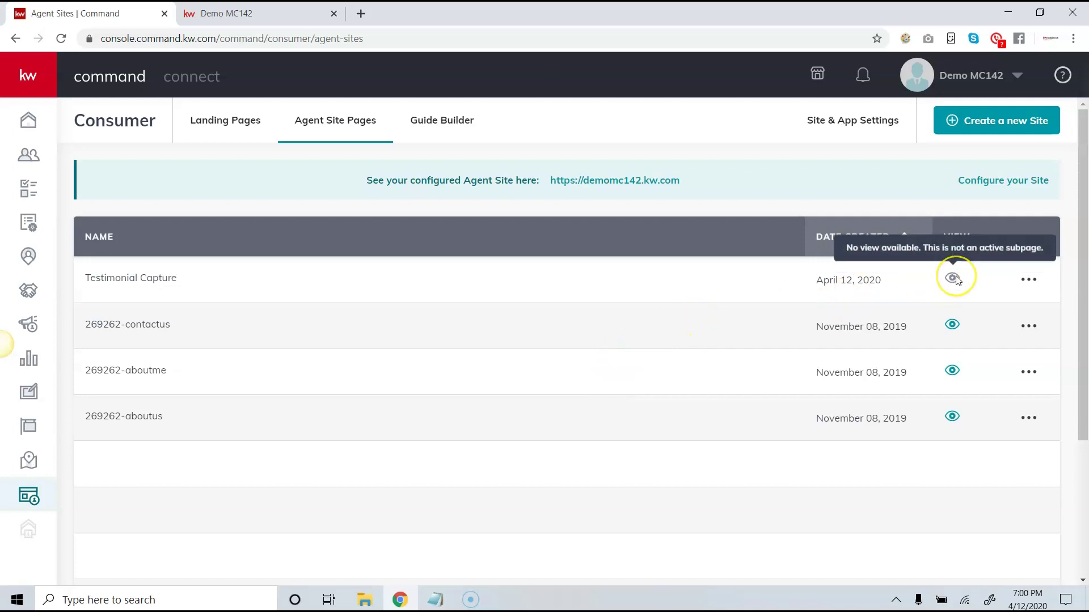
click(855, 131)
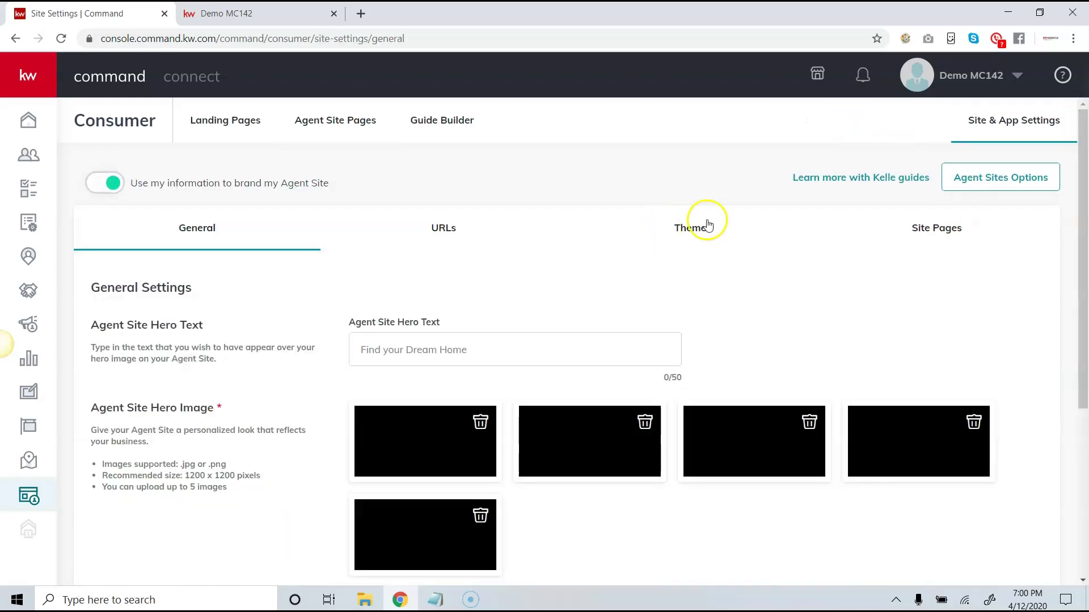
Add a navigation entry linked to the Testimonial Capture page and open its options
click(929, 238)
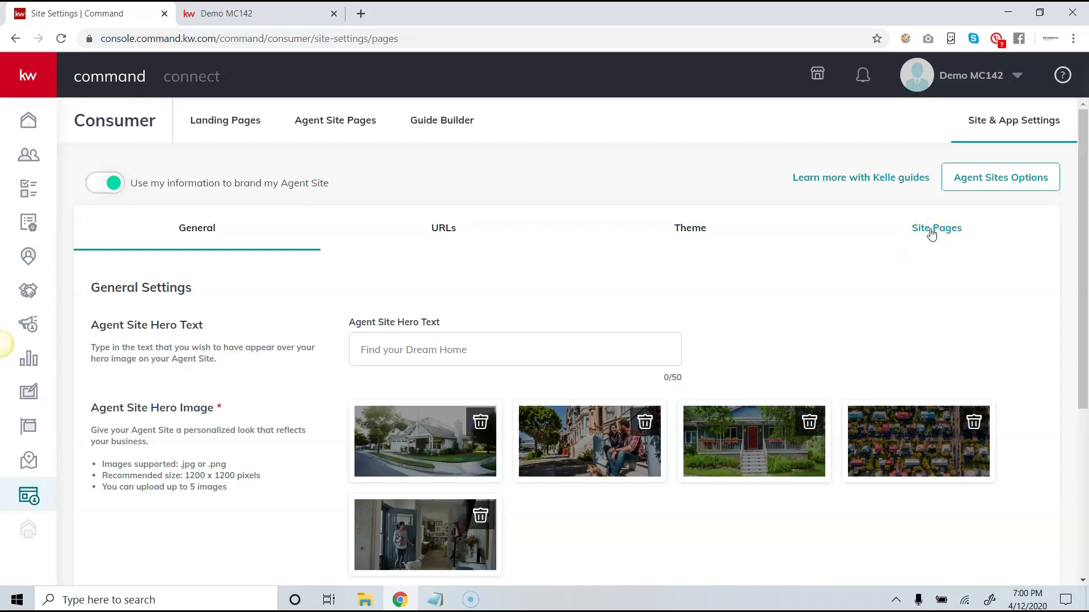
click(932, 234)
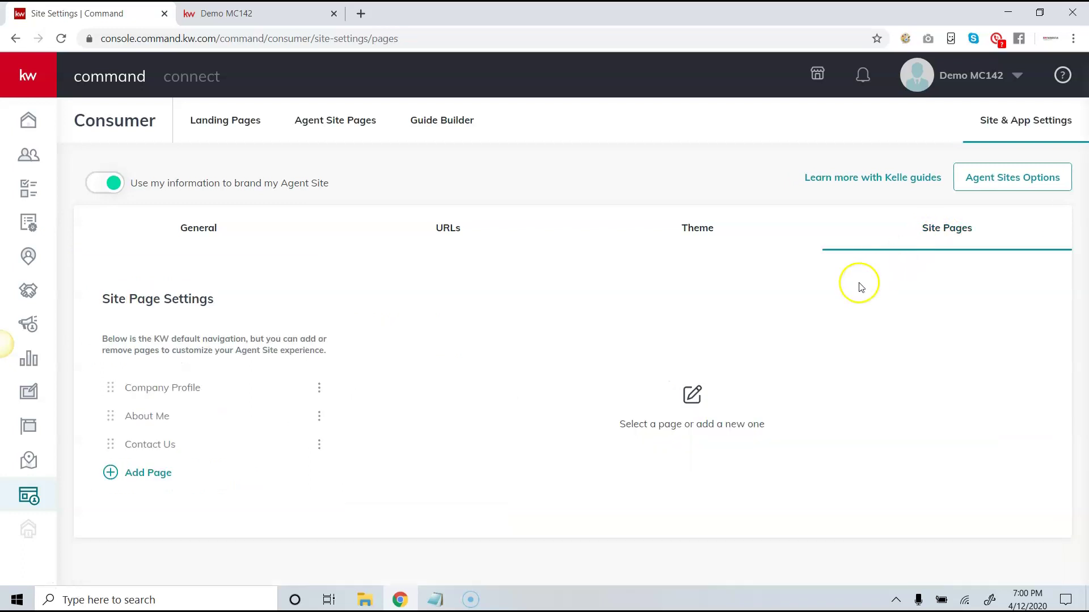
click(152, 480)
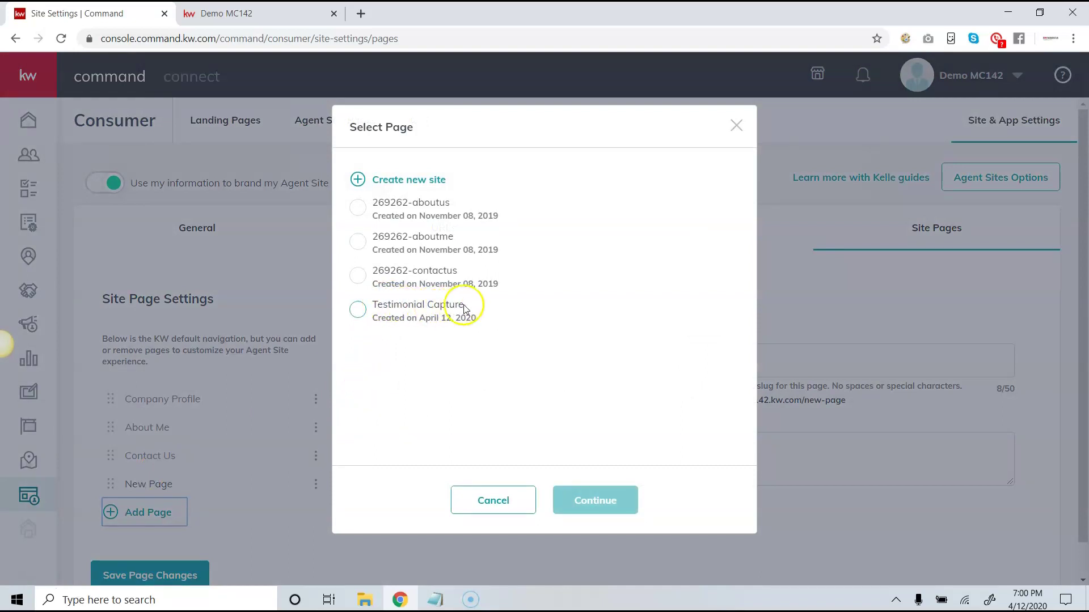
click(358, 312)
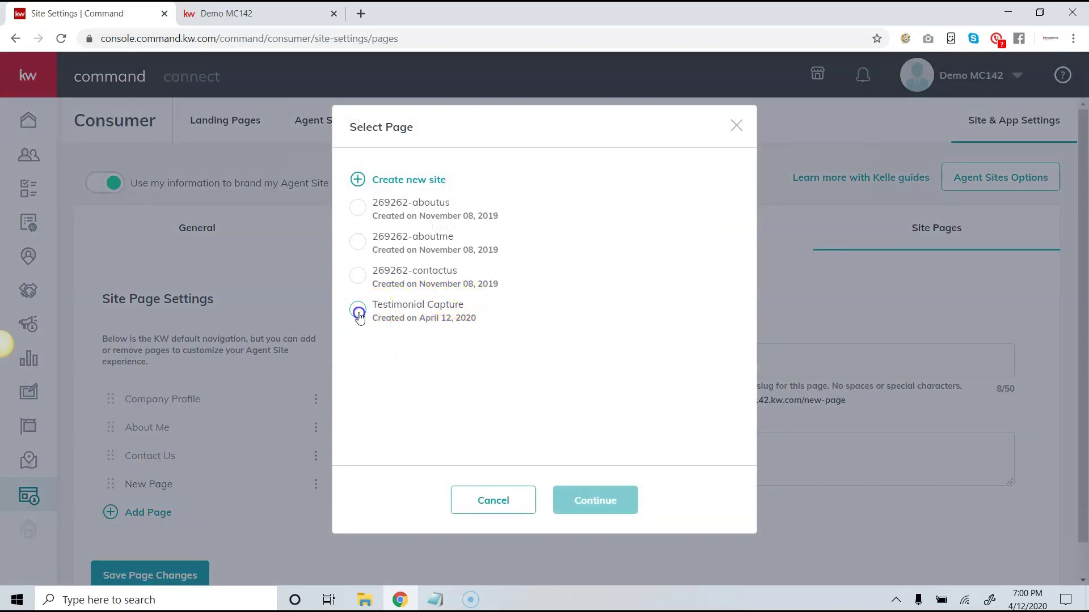
click(595, 511)
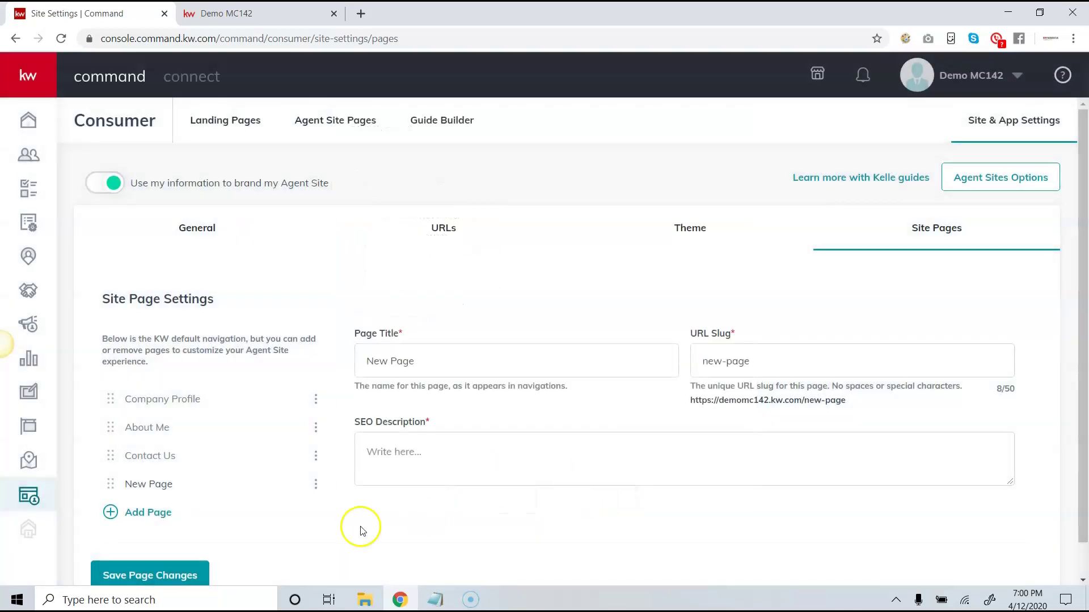
click(111, 512)
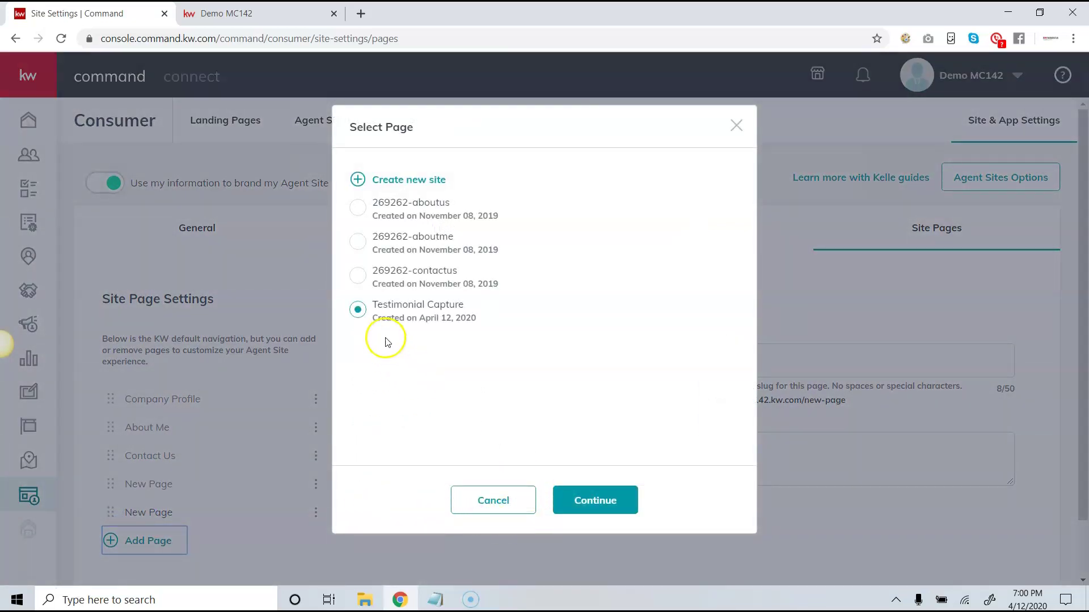
click(512, 503)
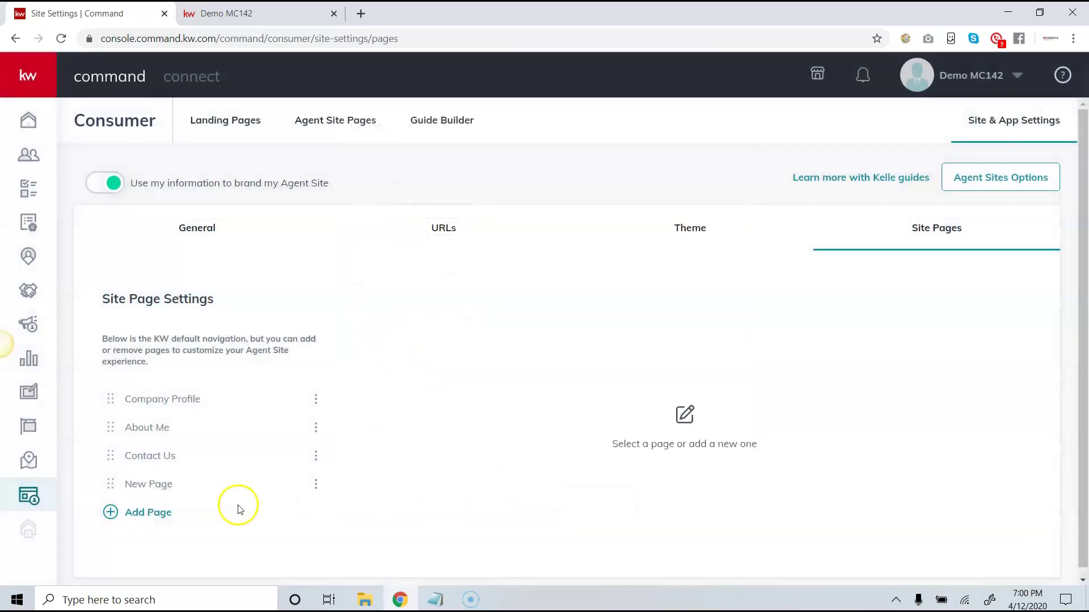
click(315, 485)
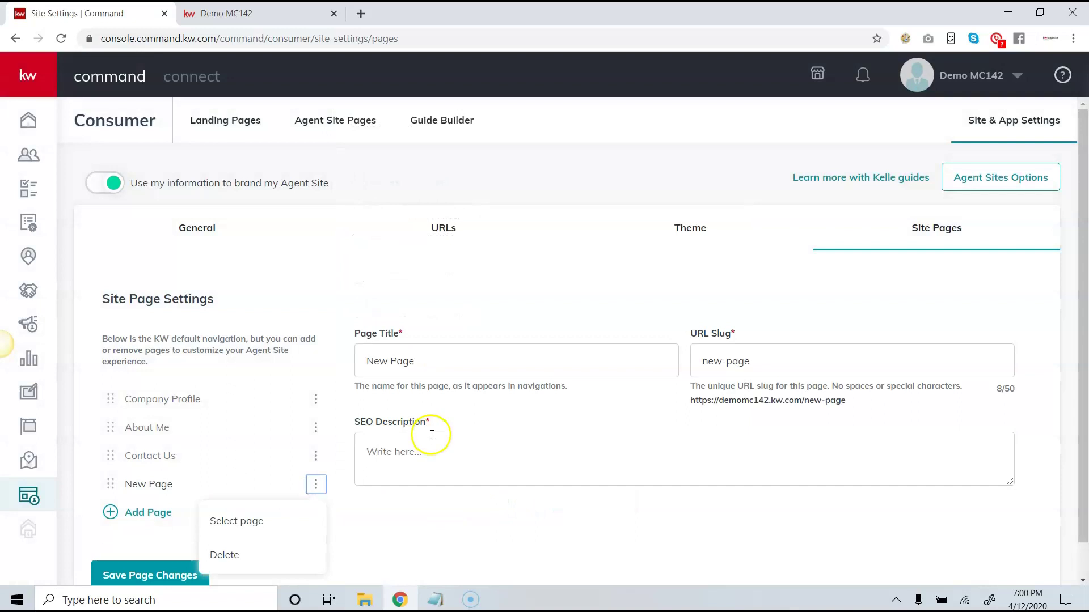
Retitle the navigation page 'Leave a Review for Demo'
triple_click(437, 361)
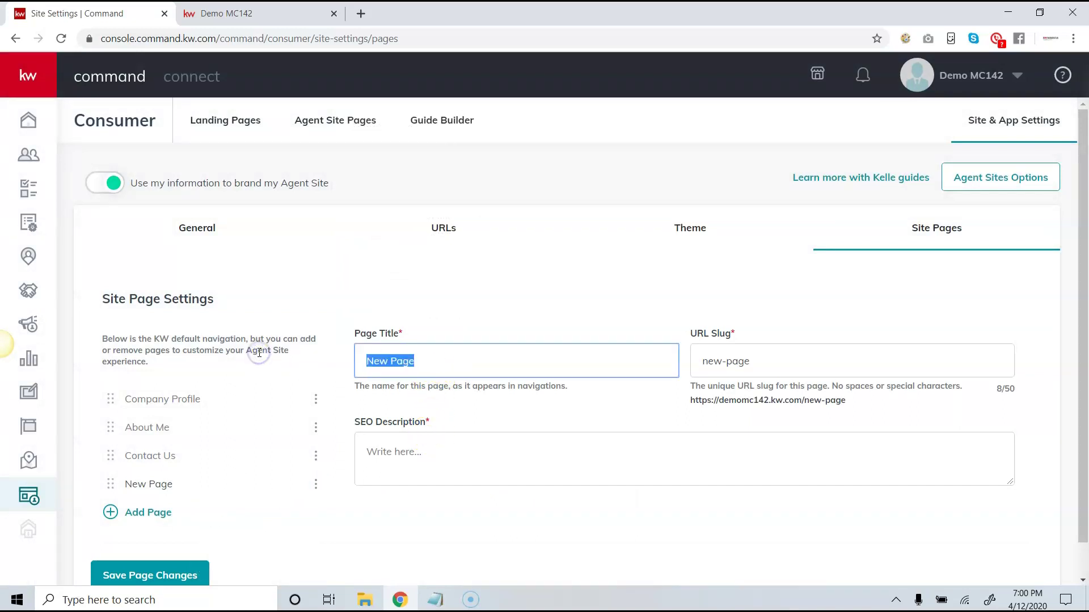
text(Levie)
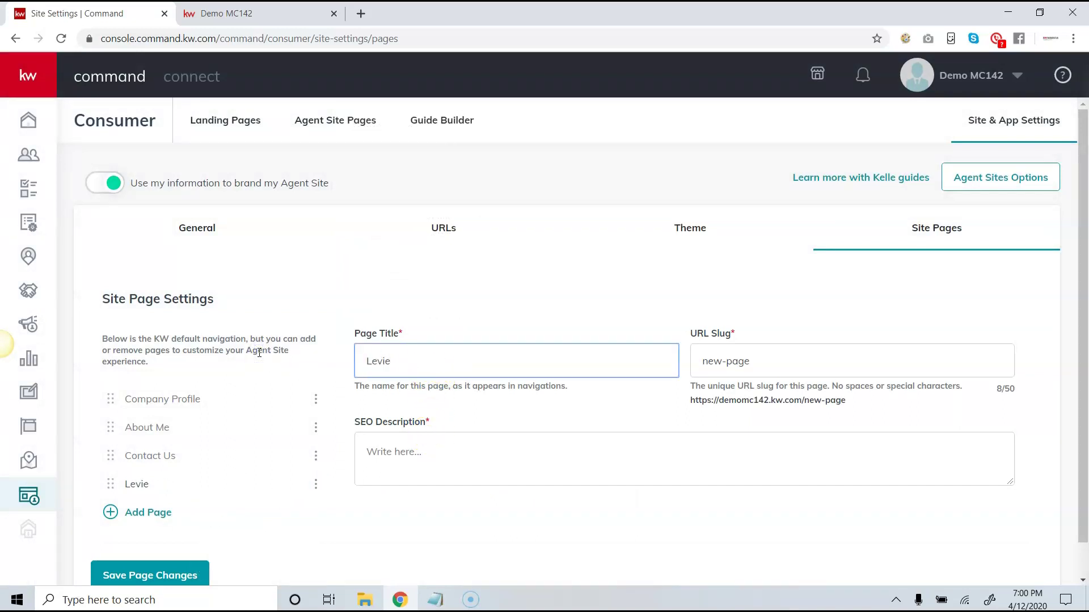
text(w Review of)
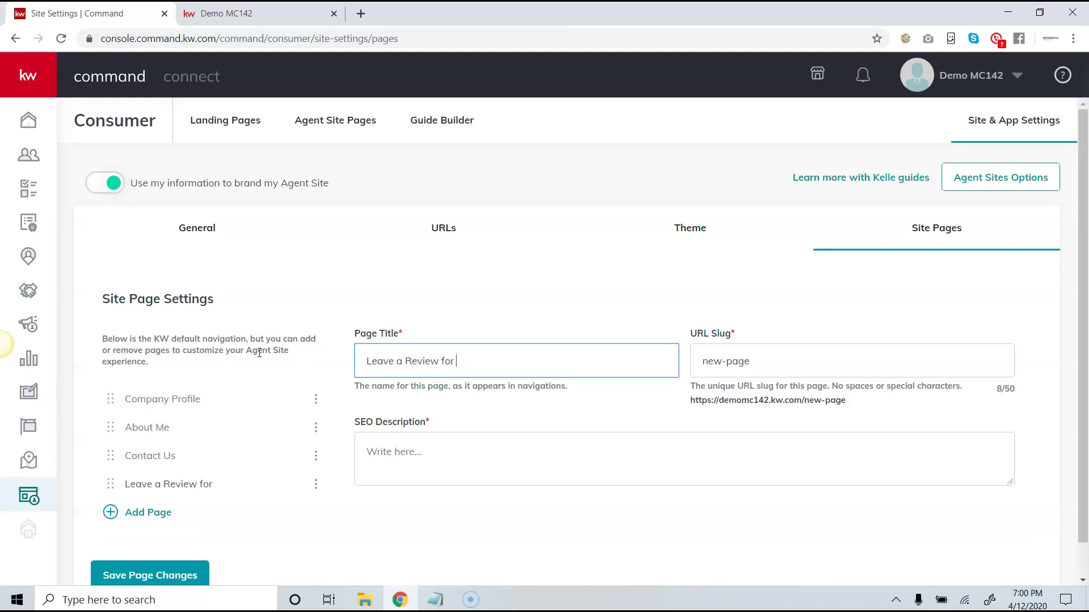
text(Demo)
Set the URL slug to 'reviews' and enter the SEO description 'Leave a review for YOUR NAME'
triple_click(790, 361)
key(BackSpace)
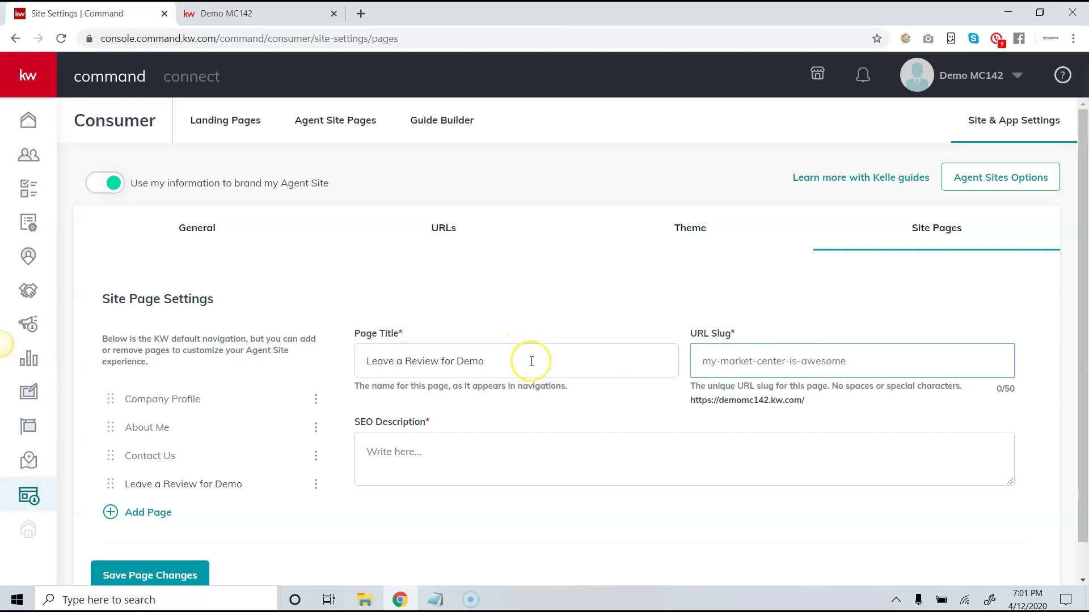
text(reviews)
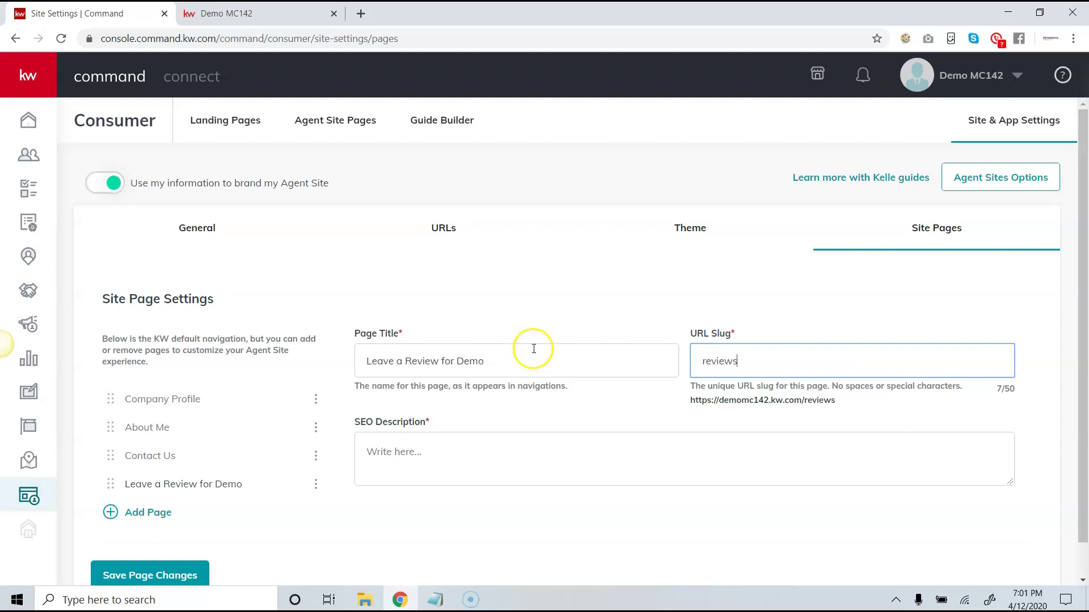
click(421, 442)
text(Leave a review for YOUR NAME)
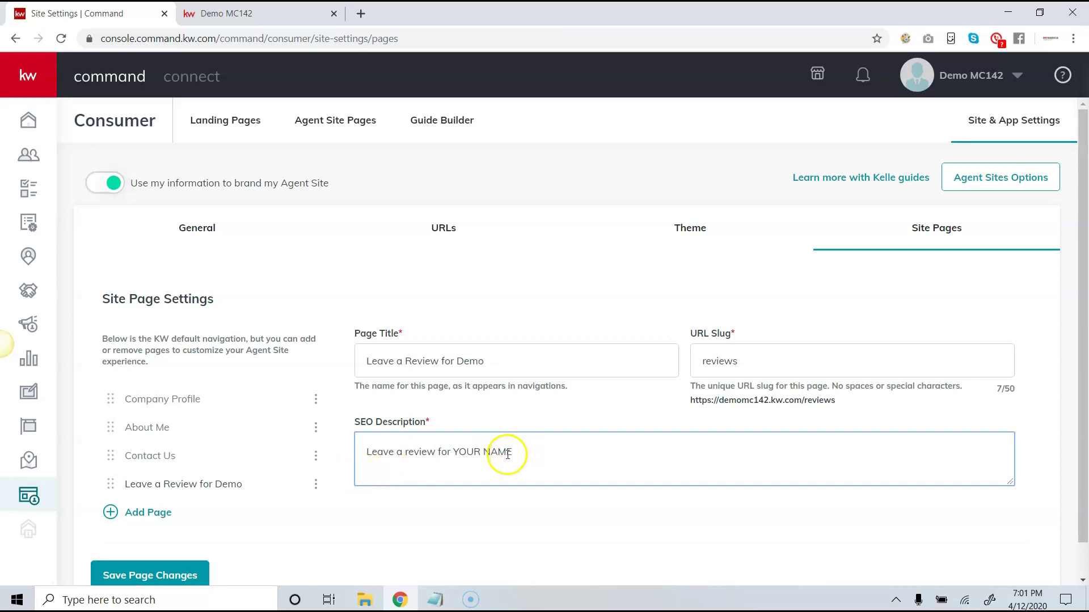
scroll(534, 469, down, 1)
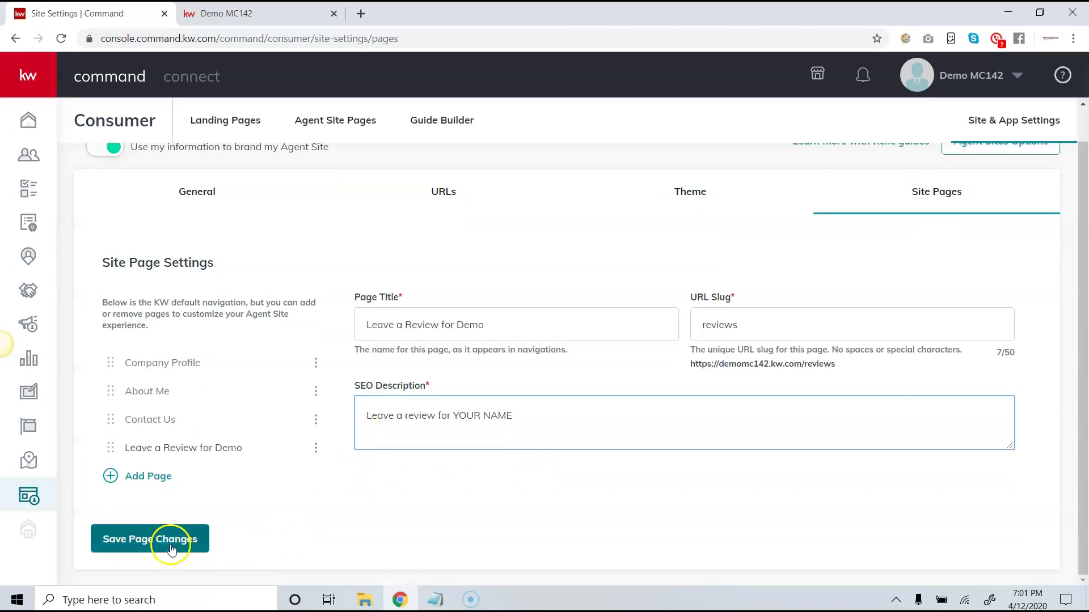
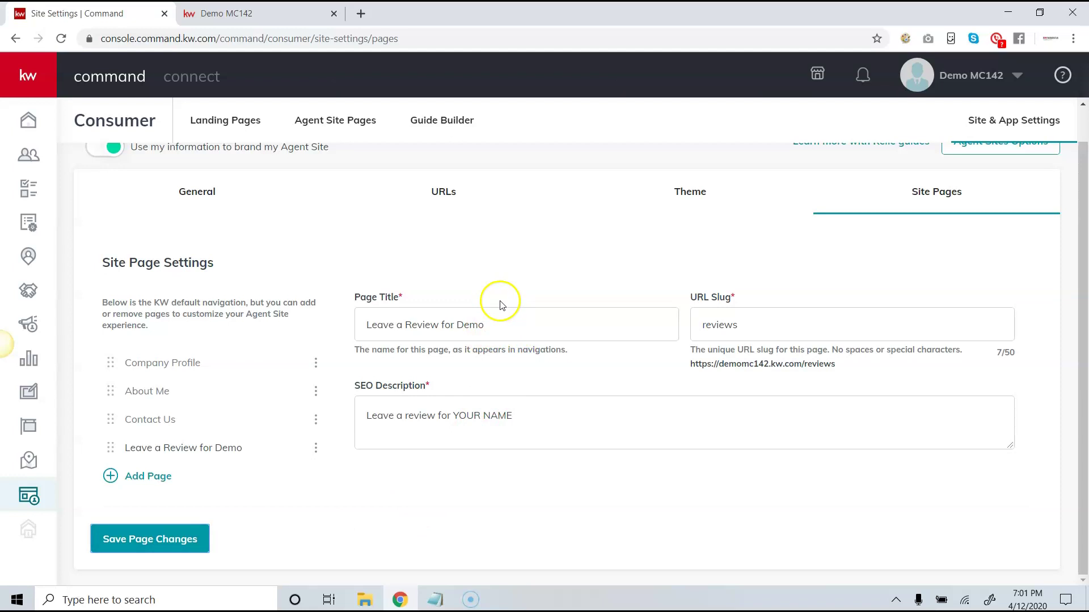
Save the review page settings and show the Agent Site Pages list
scroll(485, 318, up, 1)
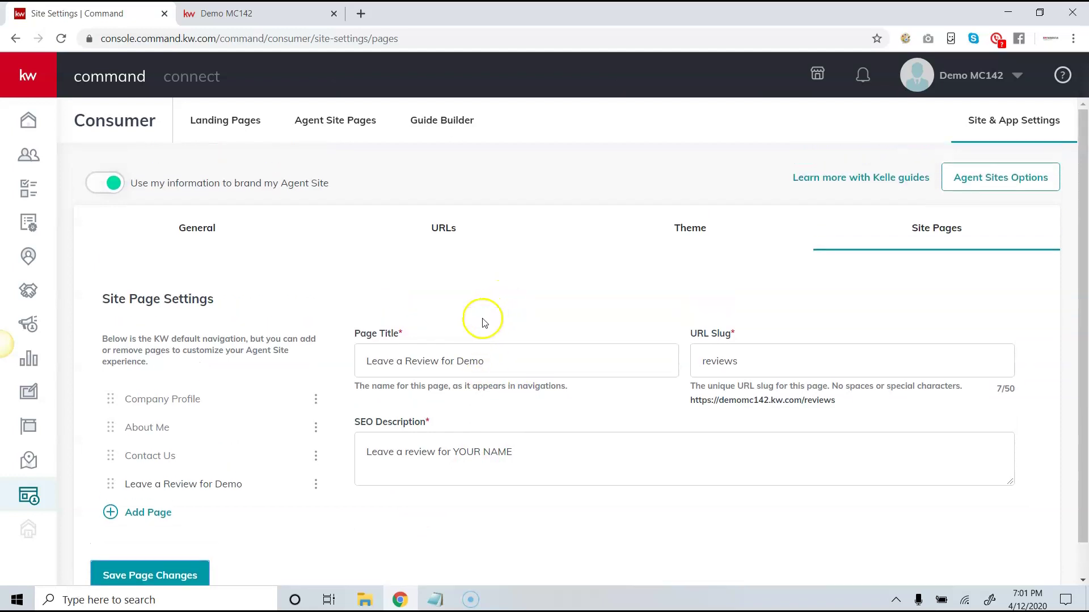
scroll(484, 322, down, 1)
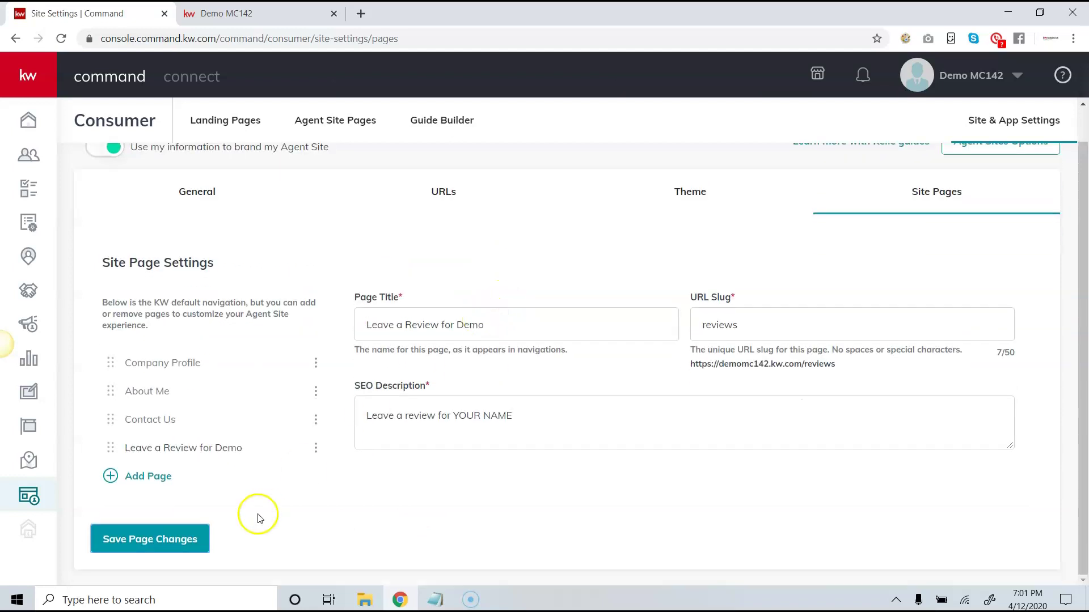
click(182, 539)
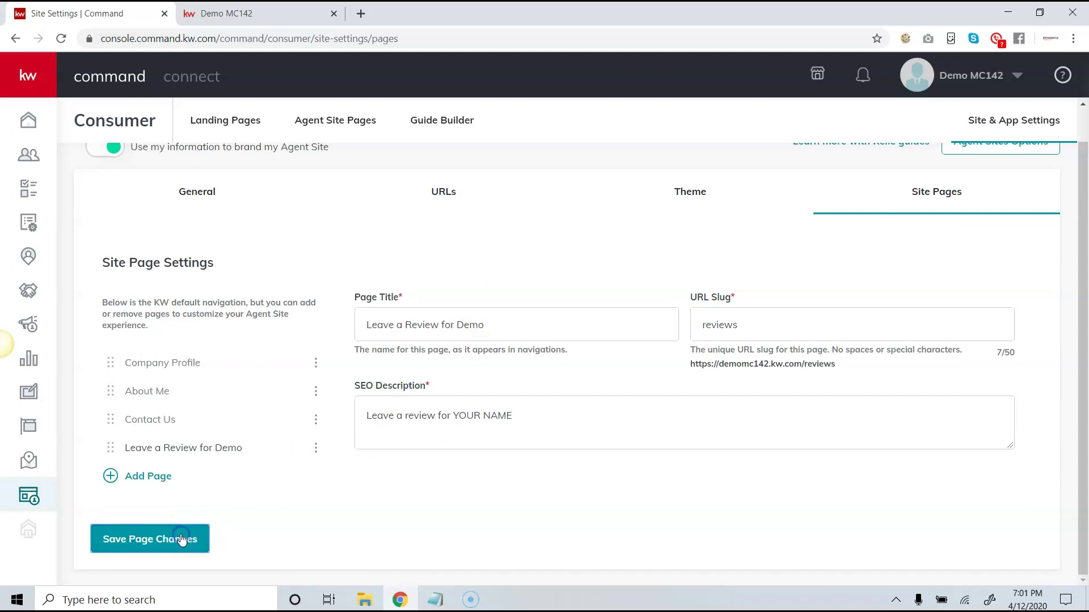
scroll(404, 288, up, 1)
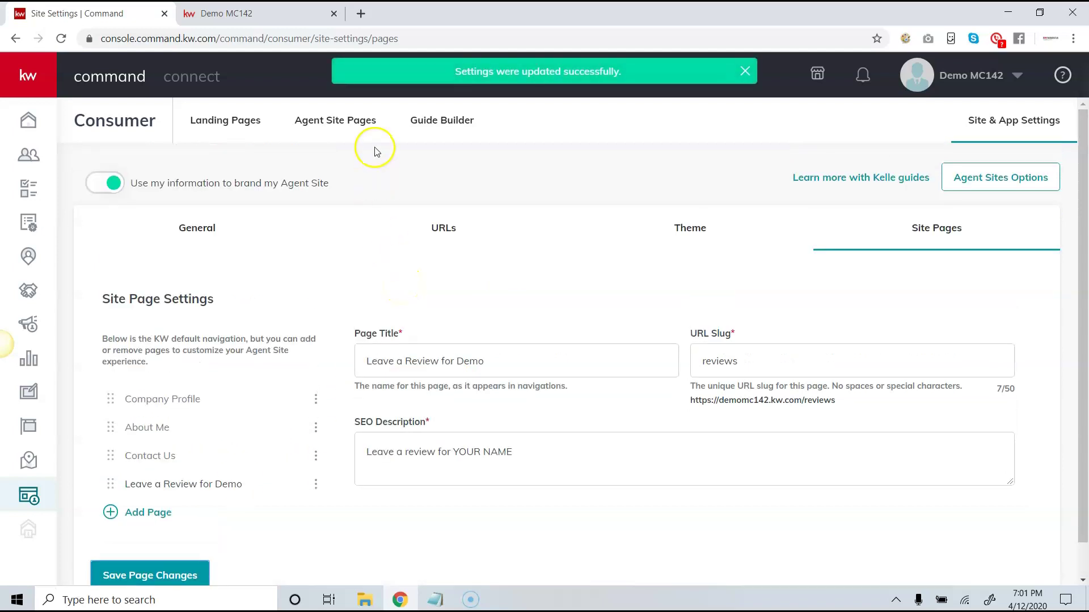
click(354, 127)
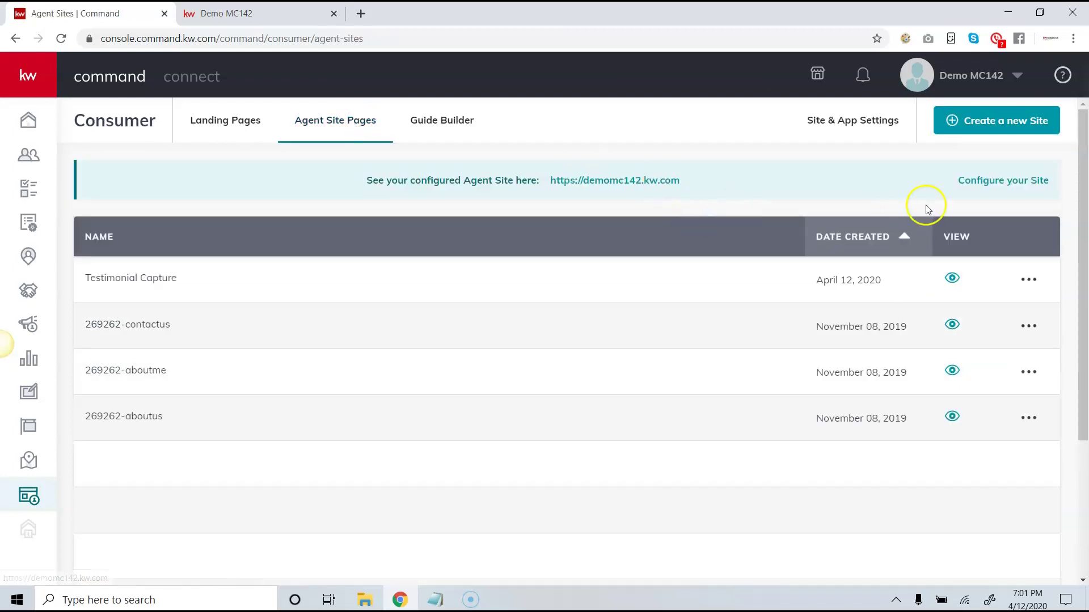
Create a new page shown on My Agent Site and open it in the editor
click(997, 128)
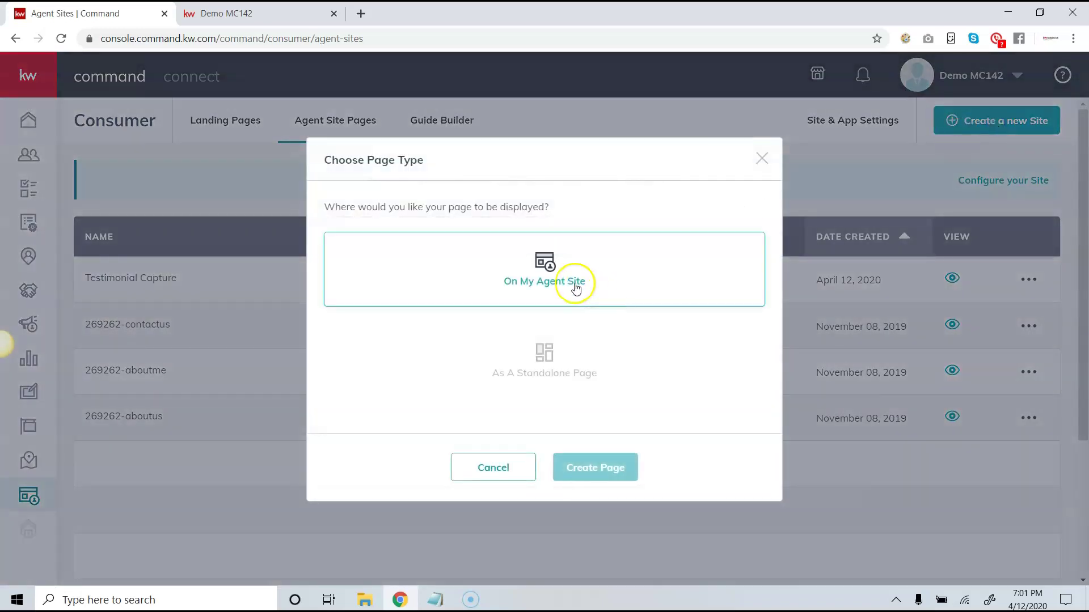
click(545, 272)
click(587, 465)
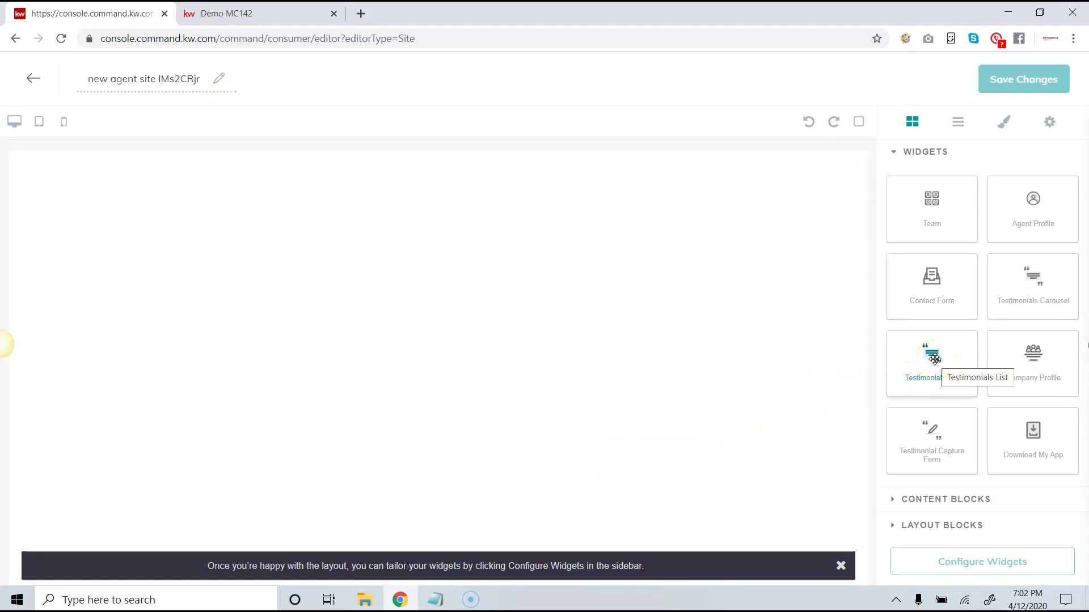
Add a Testimonials List widget to the top of the page and rename the page 'Testimonial List'
drag(934, 358, 423, 314)
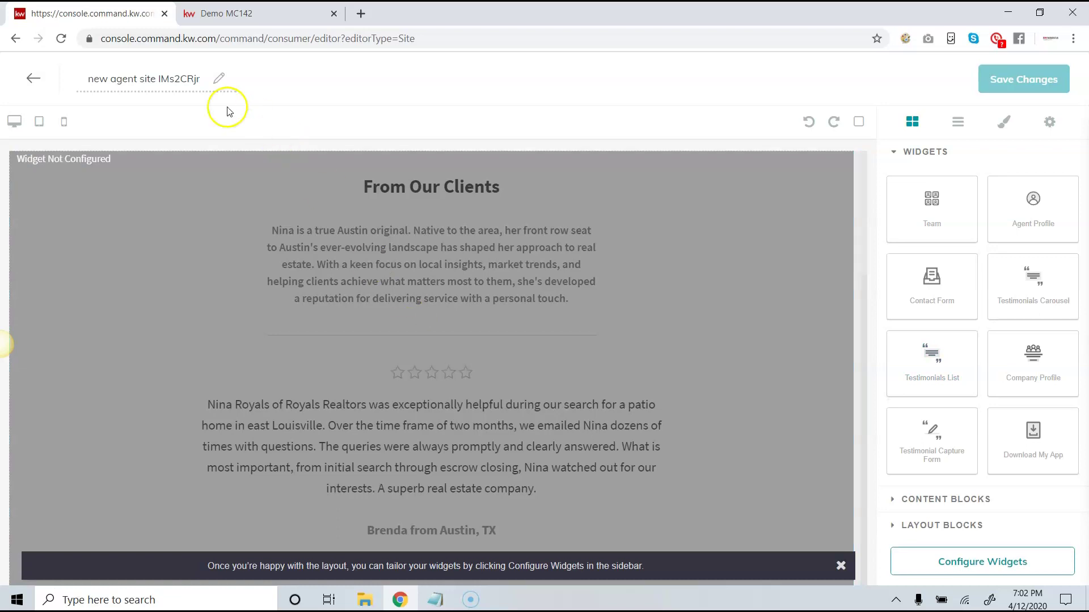
double_click(180, 78)
click(180, 78)
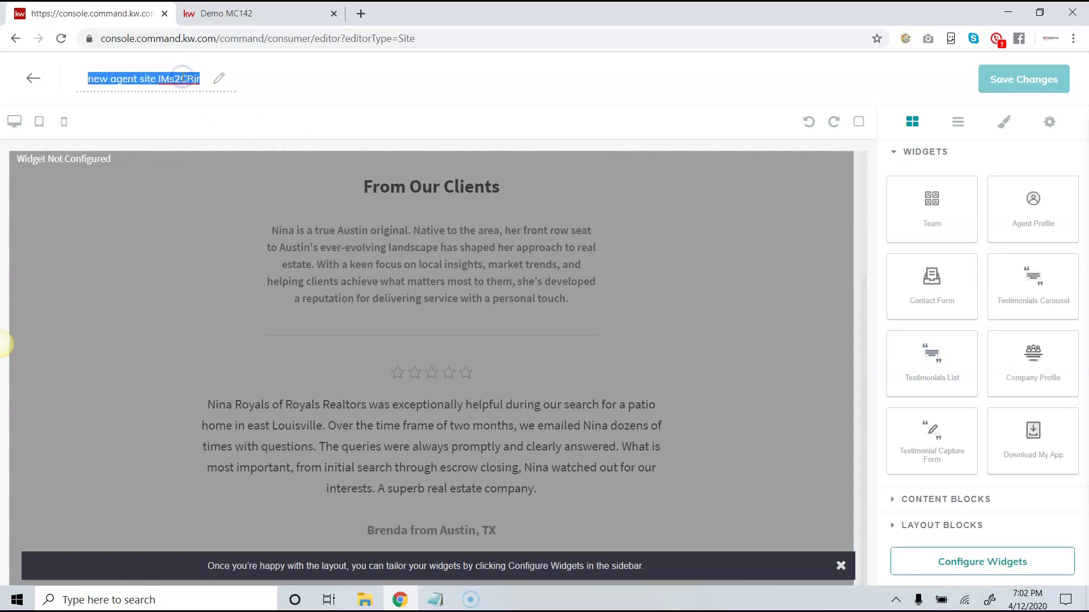
text(Testimonial List)
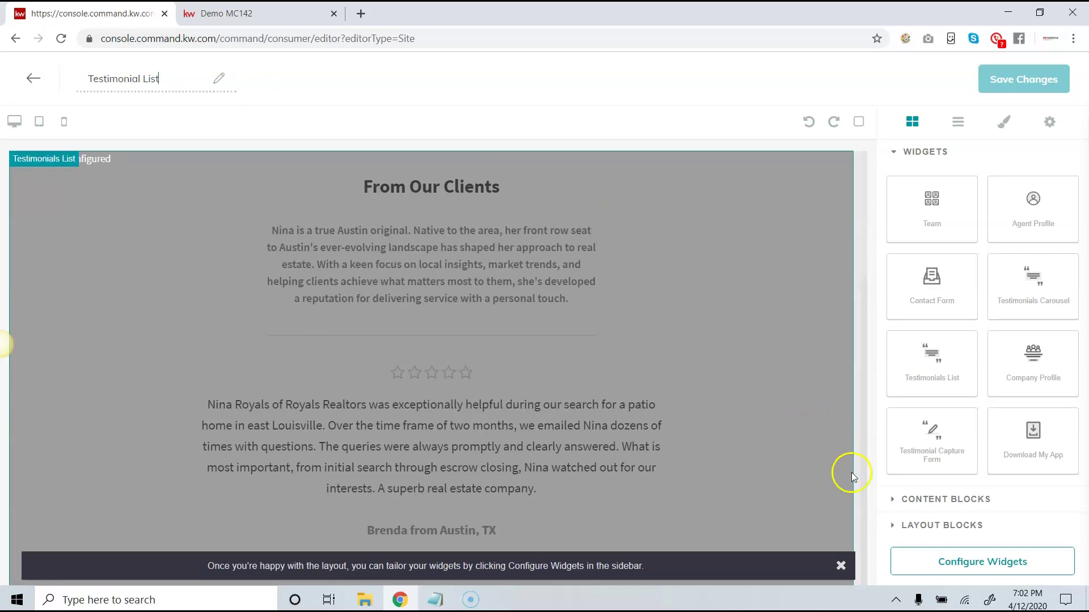
click(918, 560)
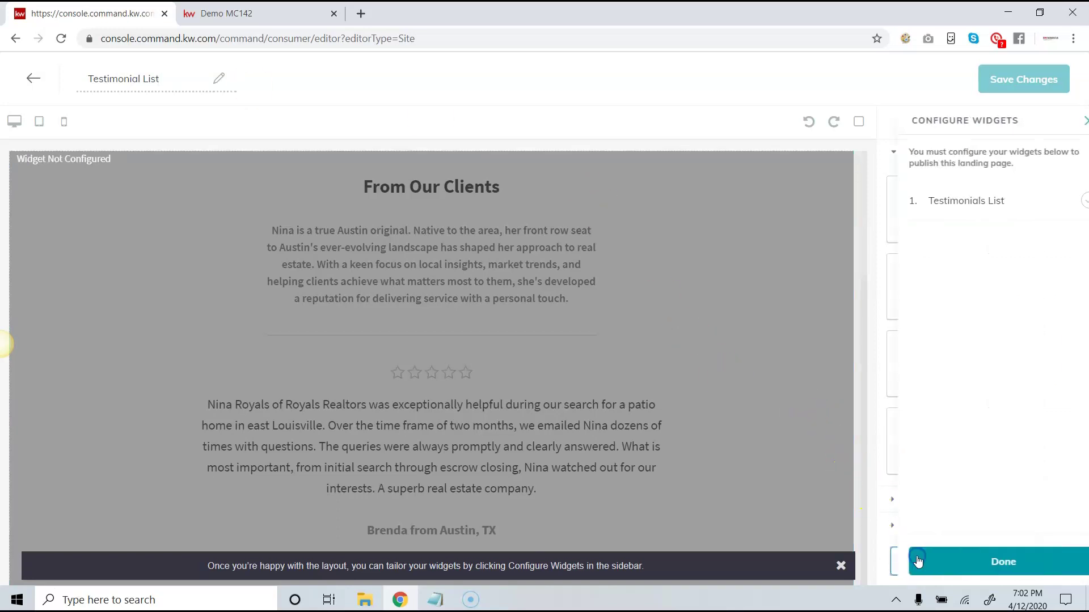
Set the Testimonials List headline to 'From Our Client' with intro text 'Please check out the…'
click(935, 202)
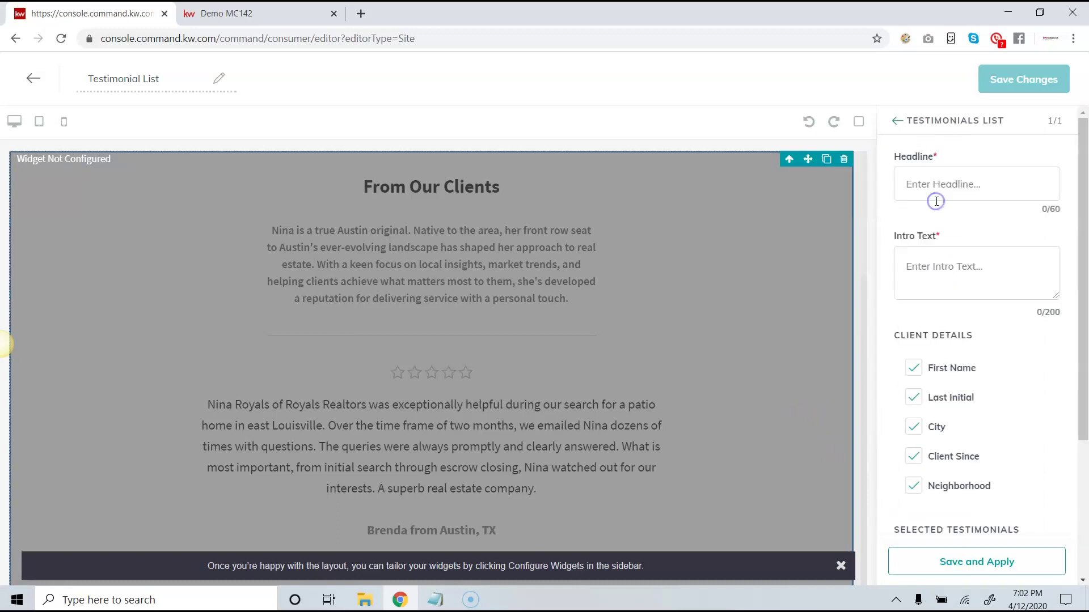
click(983, 179)
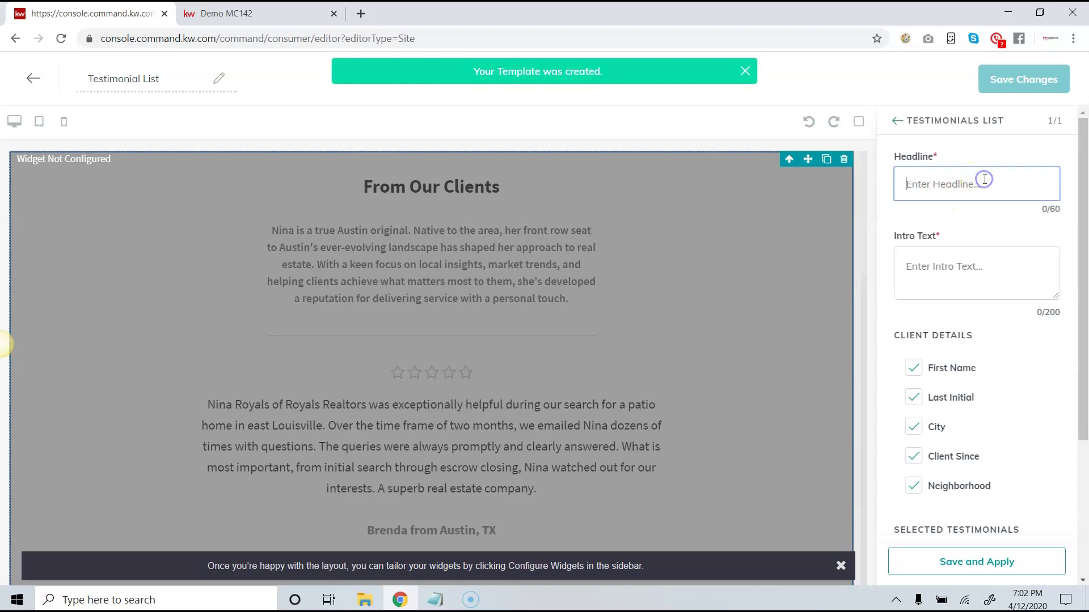
text(From Our Client)
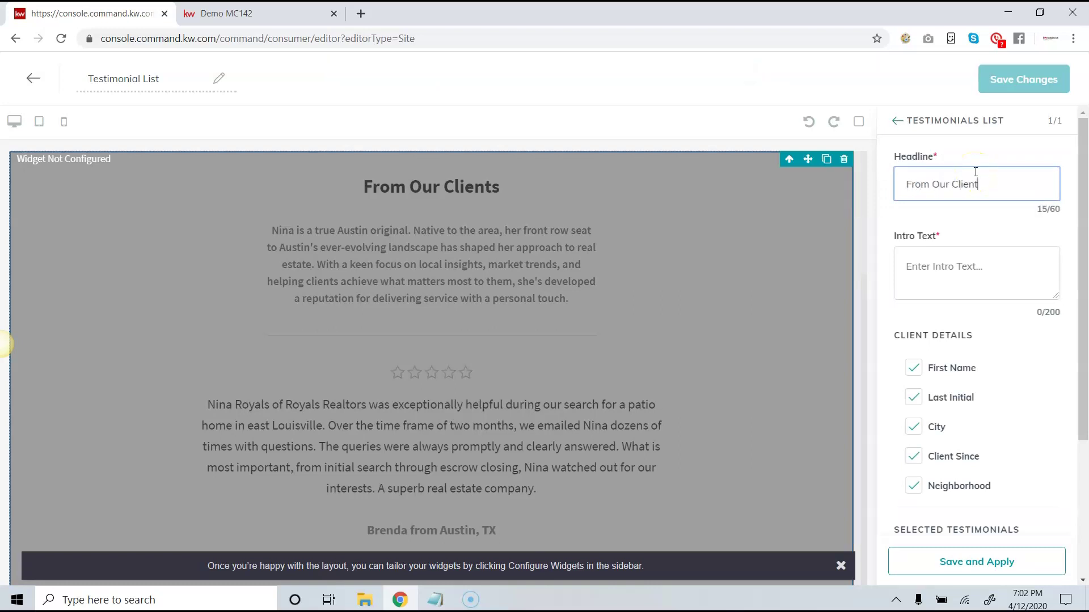
click(972, 270)
text(P)
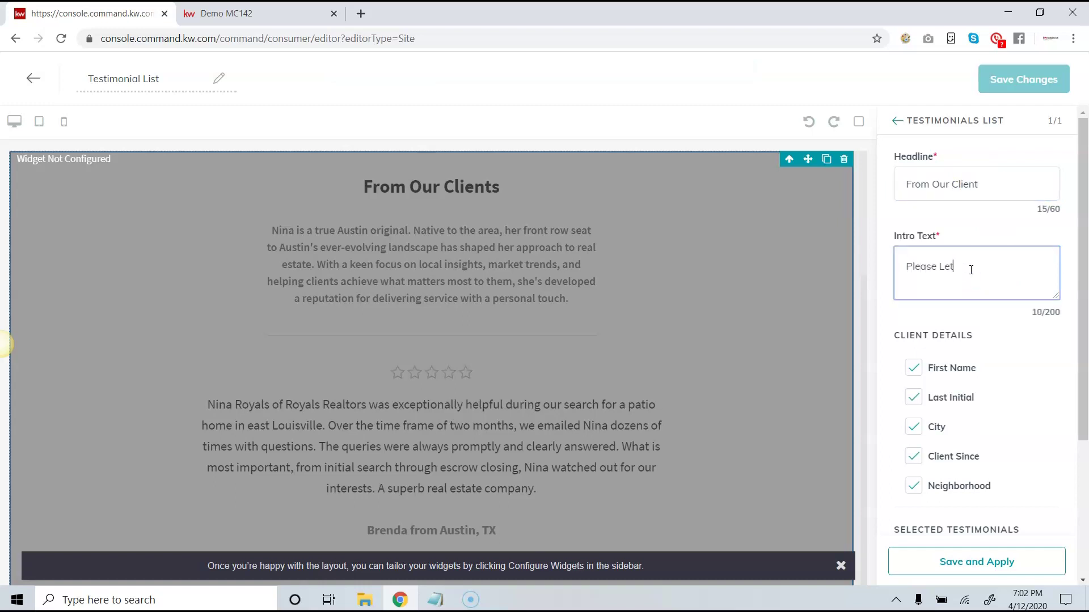
text(lease check out the reviews that our clients have left.)
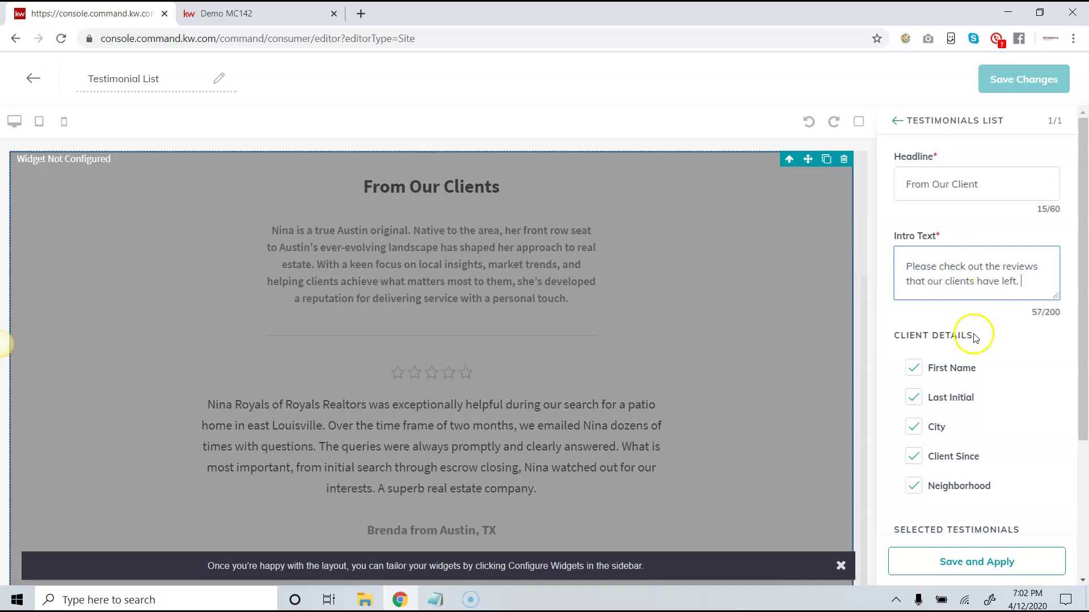
Apply the testimonial settings to the widget and save the page changes
scroll(975, 338, down, 2)
scroll(975, 339, down, 3)
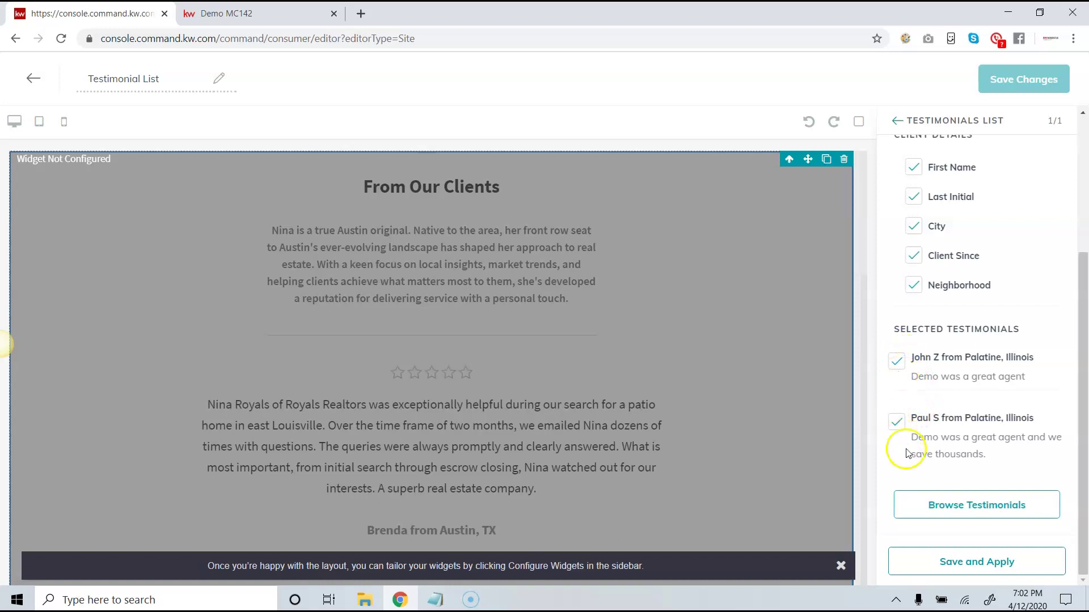
click(960, 567)
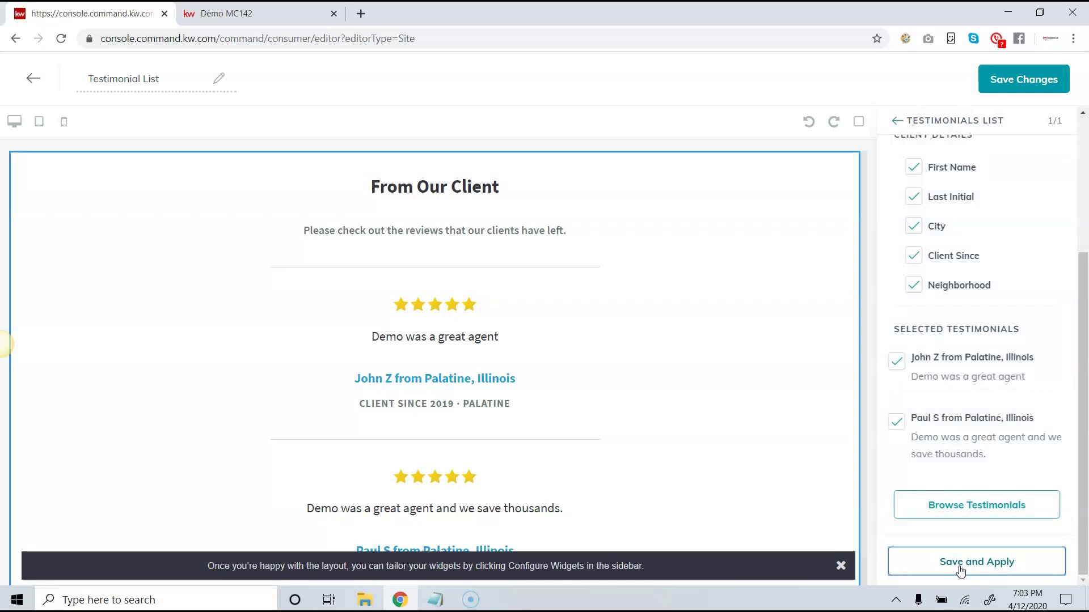
click(959, 570)
click(1003, 78)
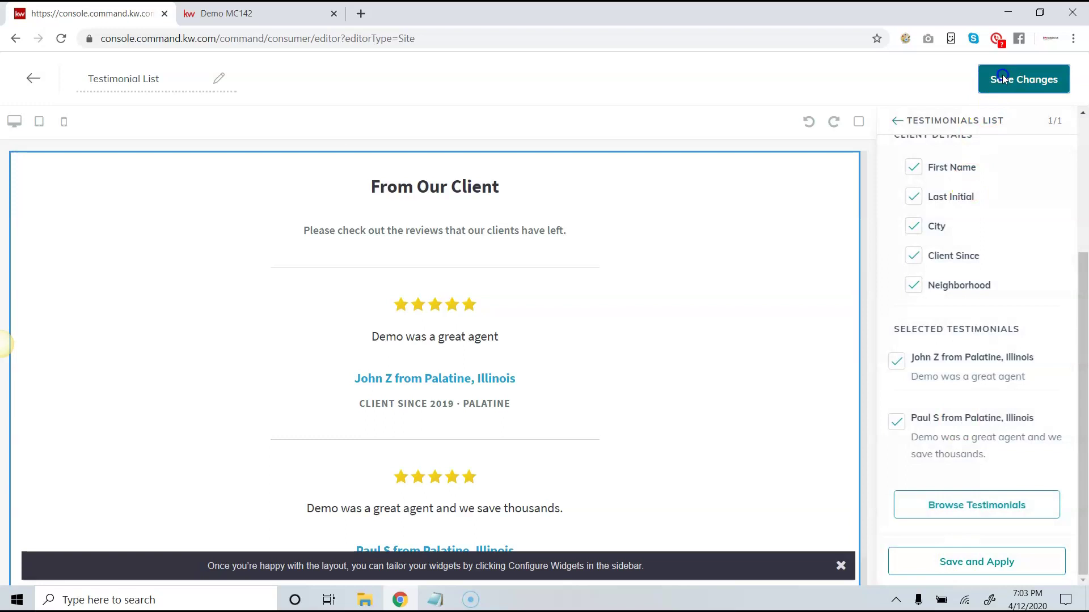
Publish the Testimonial List page and open the Site Pages navigation settings
click(600, 402)
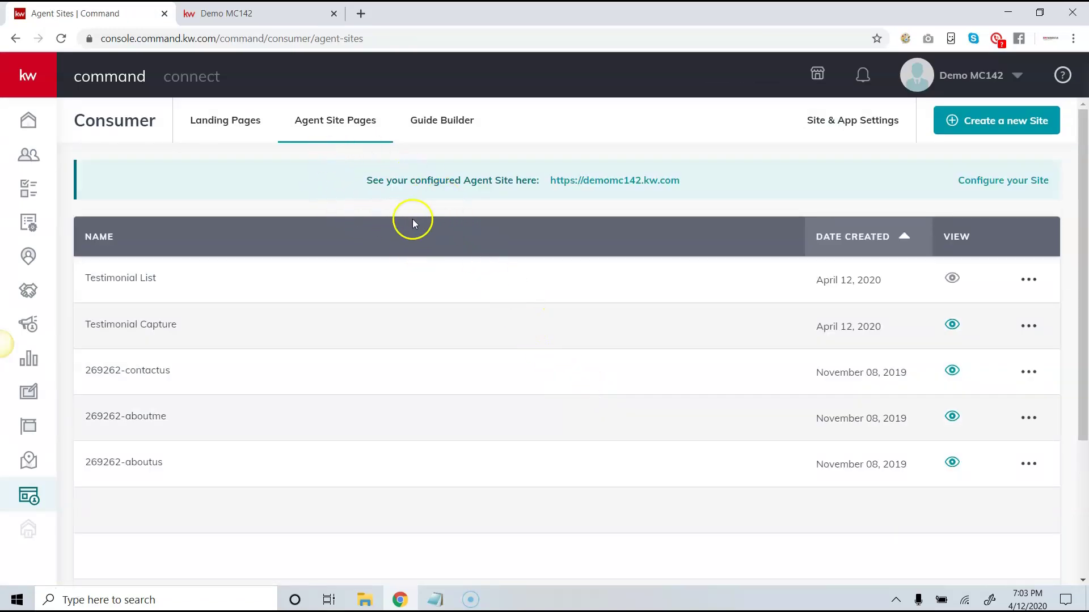
click(833, 122)
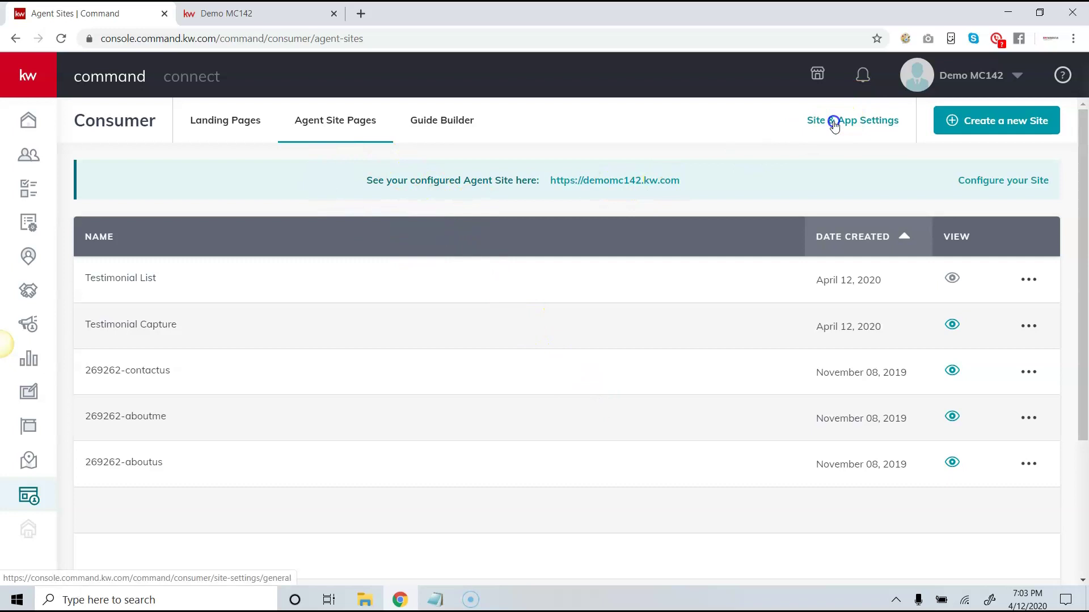
mouse_move(955, 281)
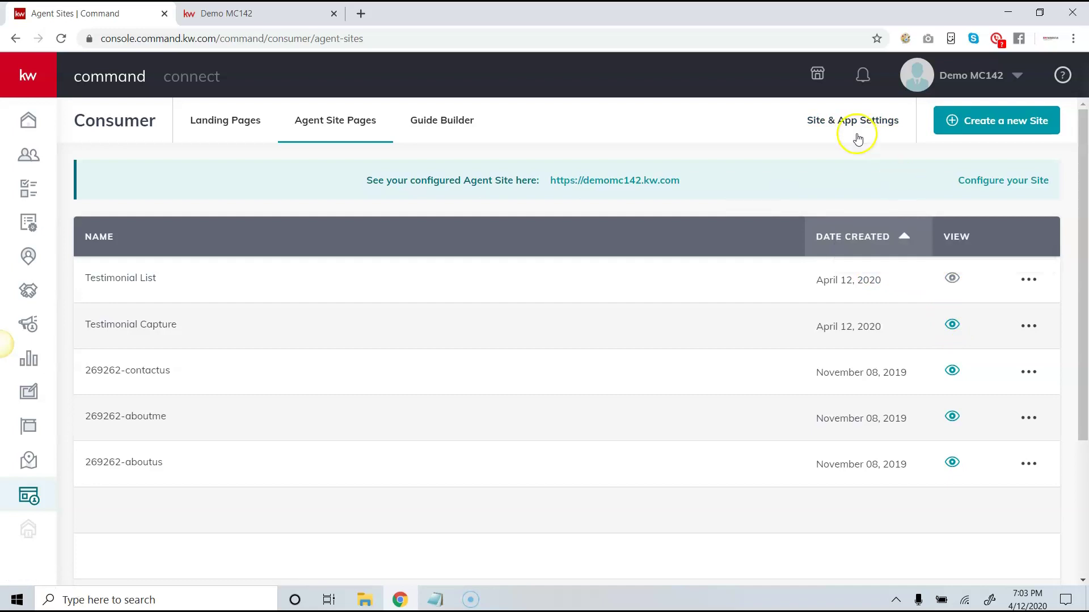
click(841, 126)
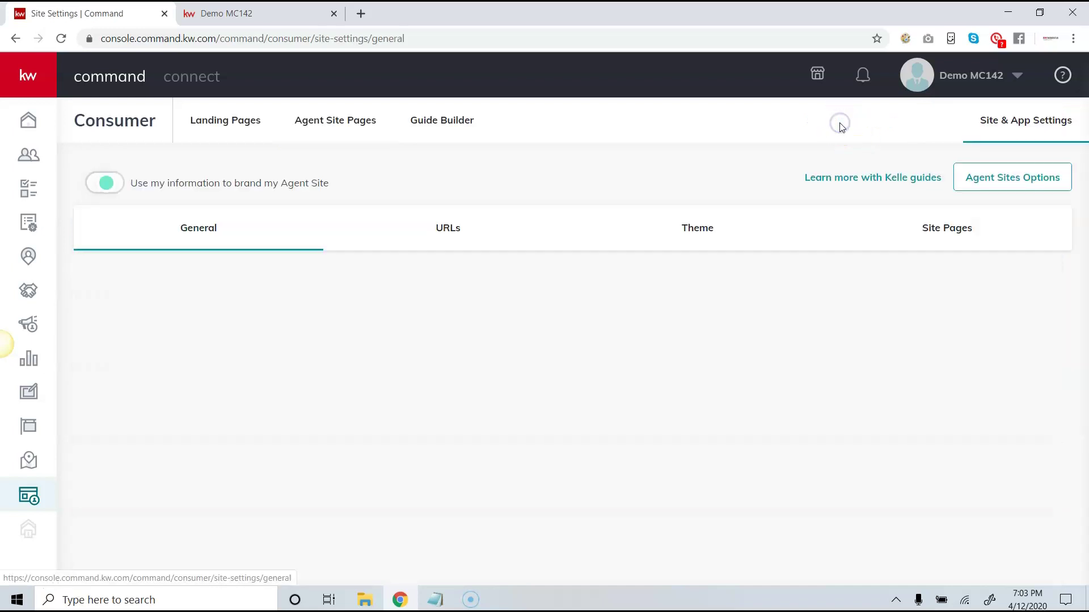
click(926, 232)
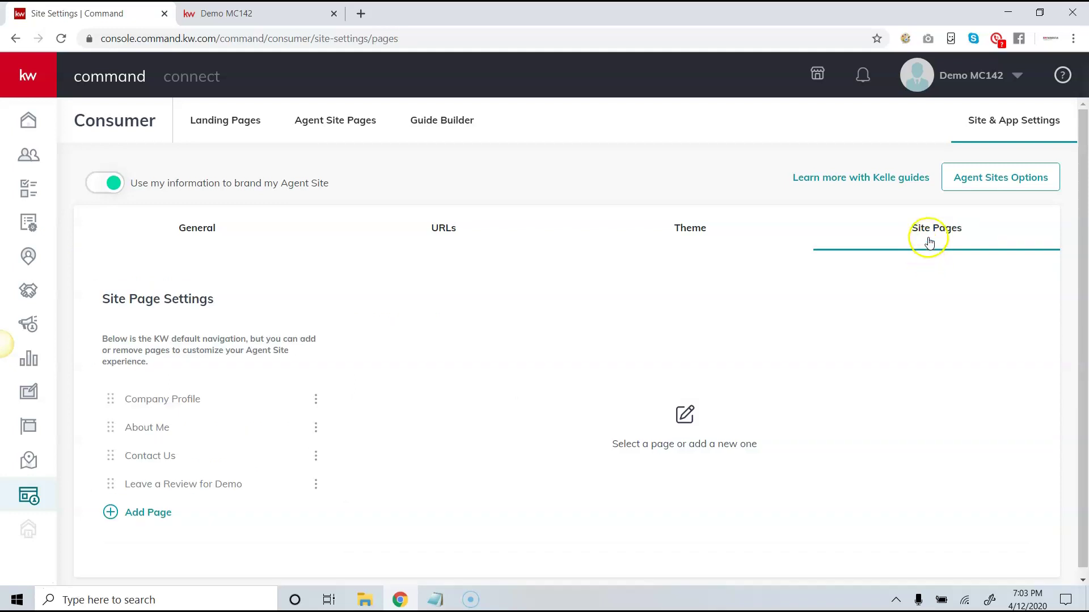
Add a navigation page linked to Testimonial List with the page title 'Testimonials'
click(160, 518)
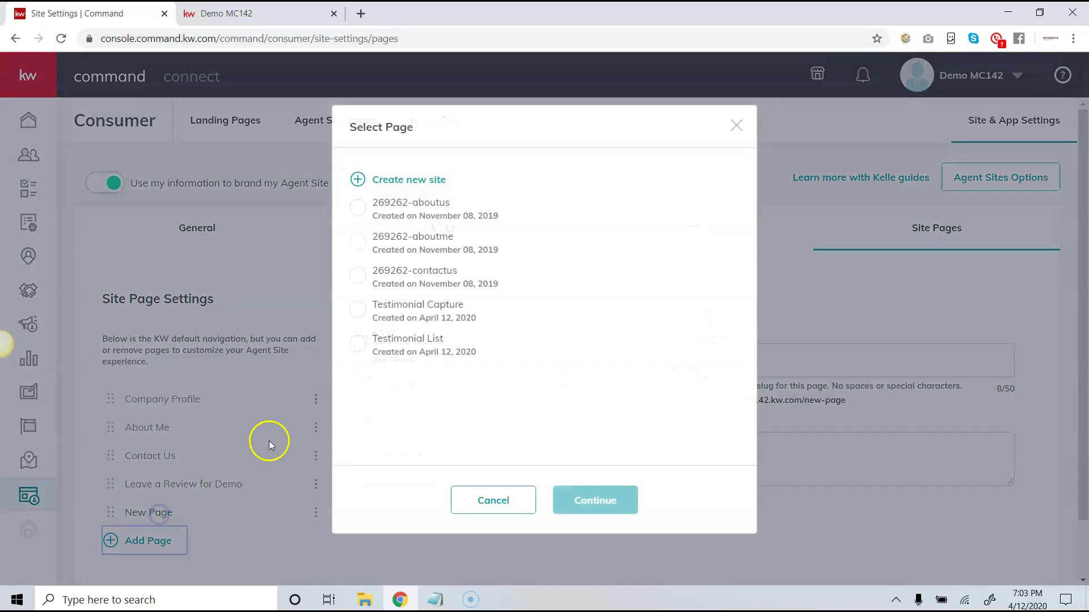
drag(443, 339, 381, 339)
click(357, 343)
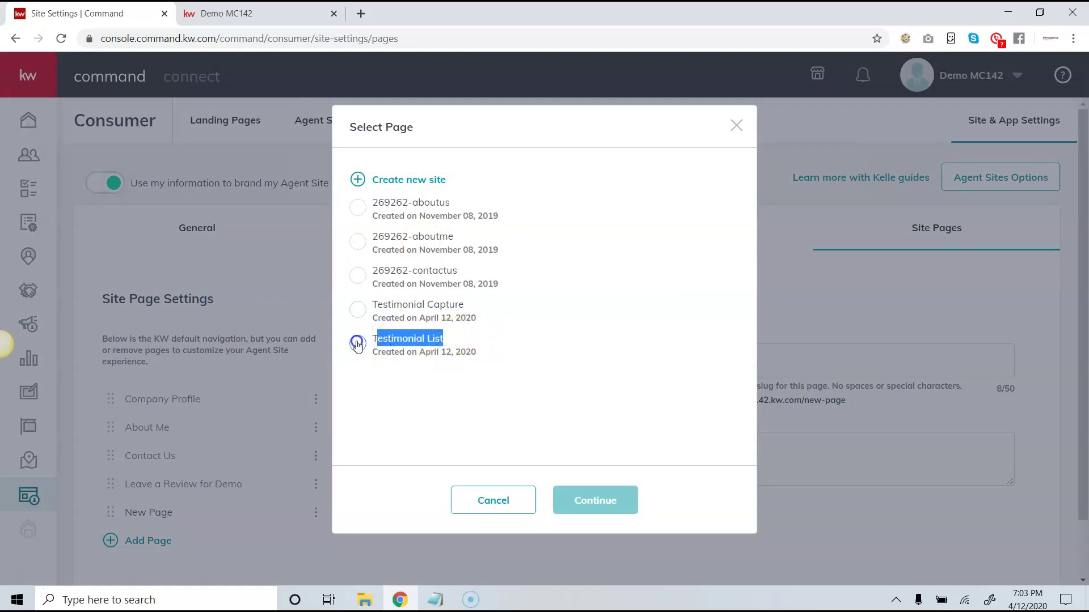
click(569, 497)
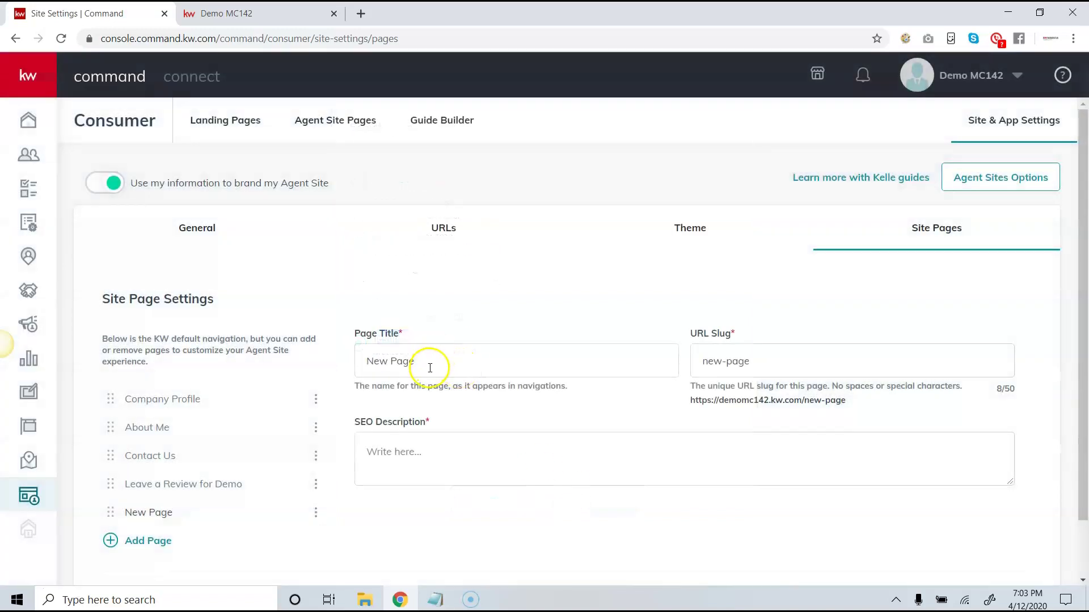
drag(427, 357, 291, 369)
text(Testimonials)
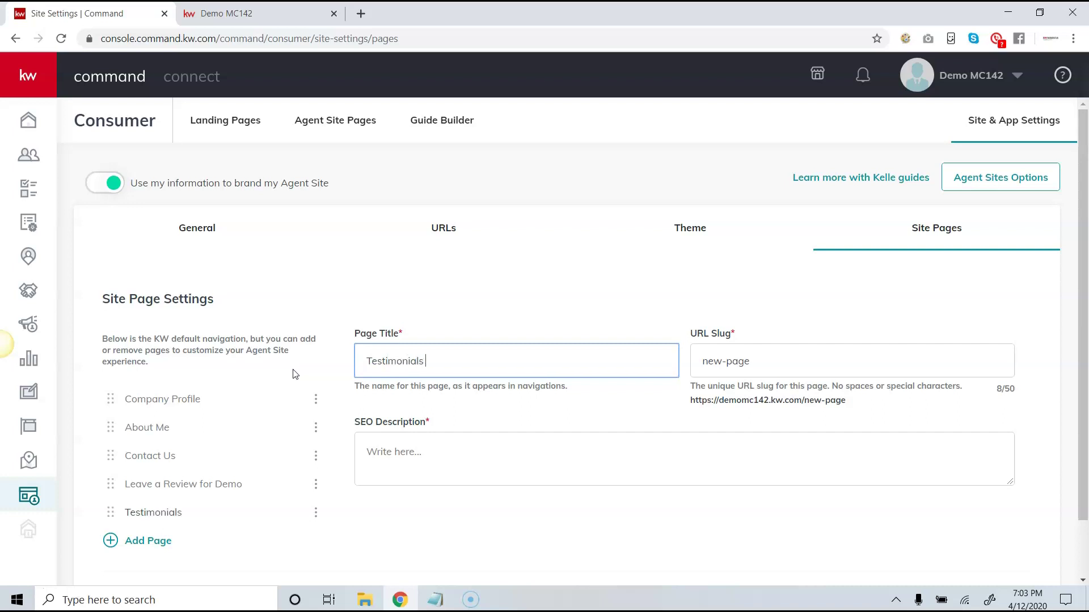
Set the URL slug to 'testimonials', copied from the title, lowercased and trimmed
drag(754, 363, 701, 361)
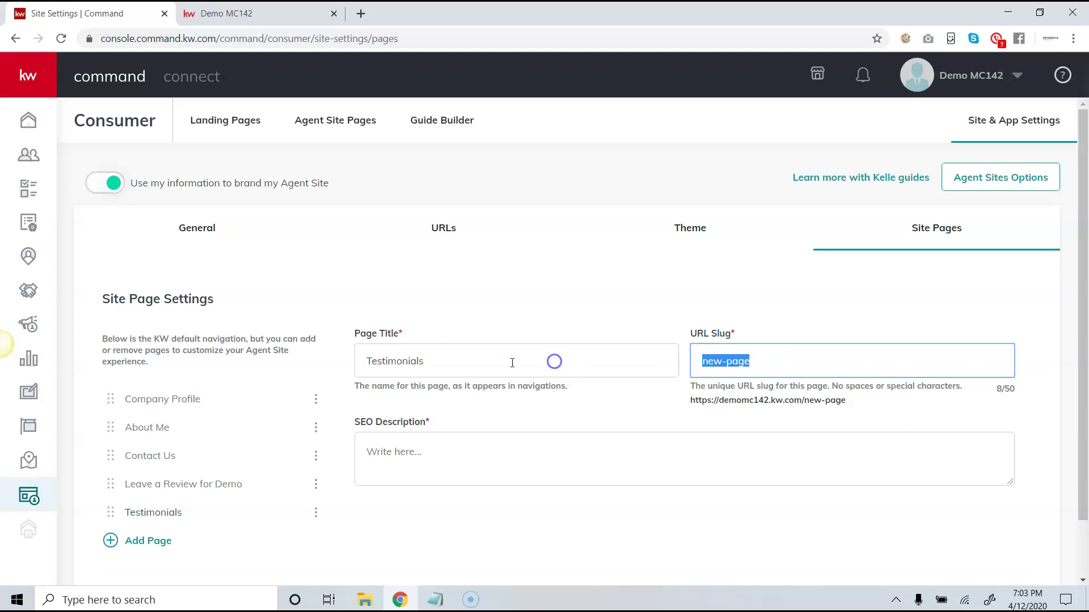
drag(554, 360, 153, 363)
key(ctrl+c)
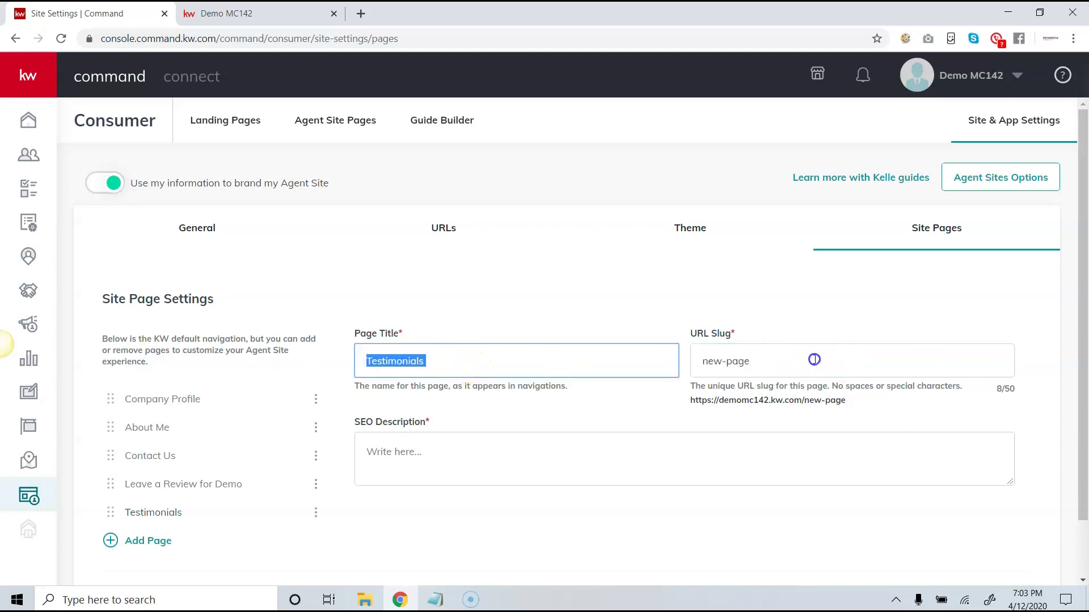
drag(815, 357, 506, 363)
key(ctrl+v)
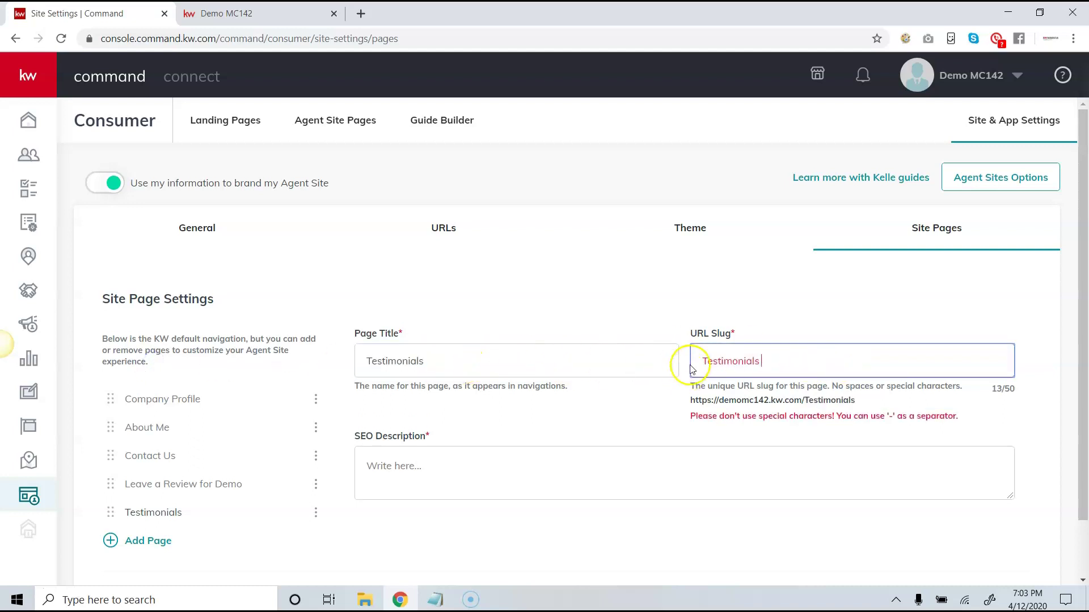
click(710, 354)
key(BackSpace)
text(t)
key(BackSpace)
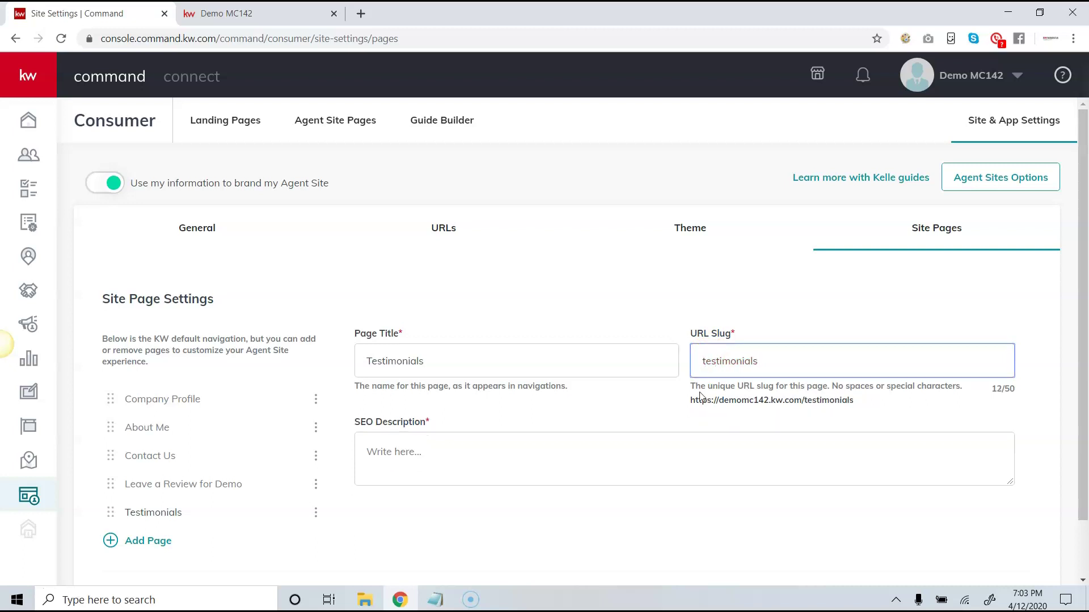
Add an SEO description about working with YOUR NAME and save the site page settings
click(474, 445)
text(Rec)
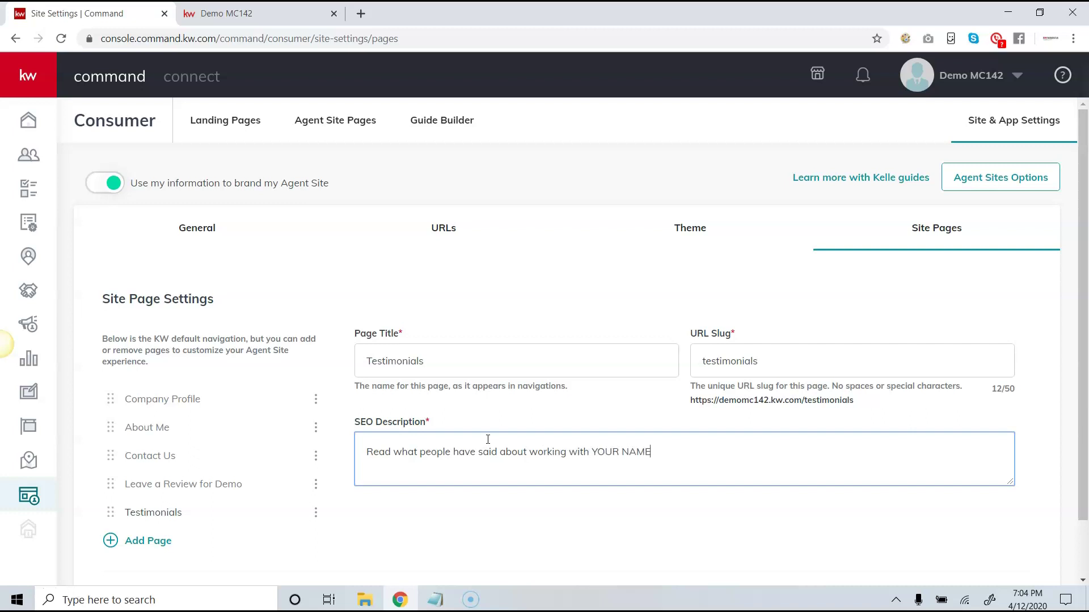
scroll(671, 418, down, 1)
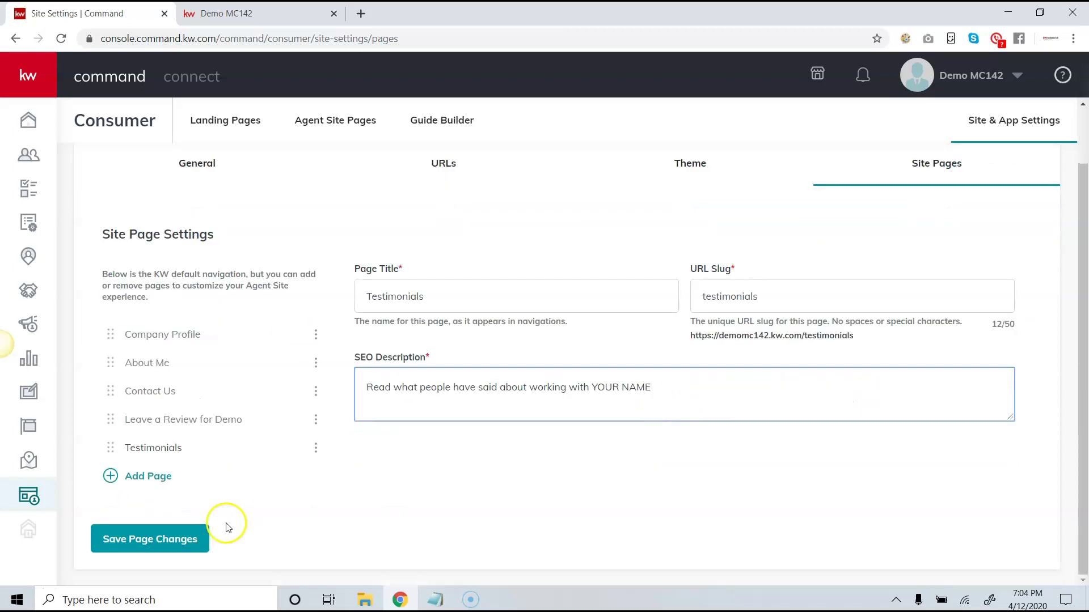
click(174, 542)
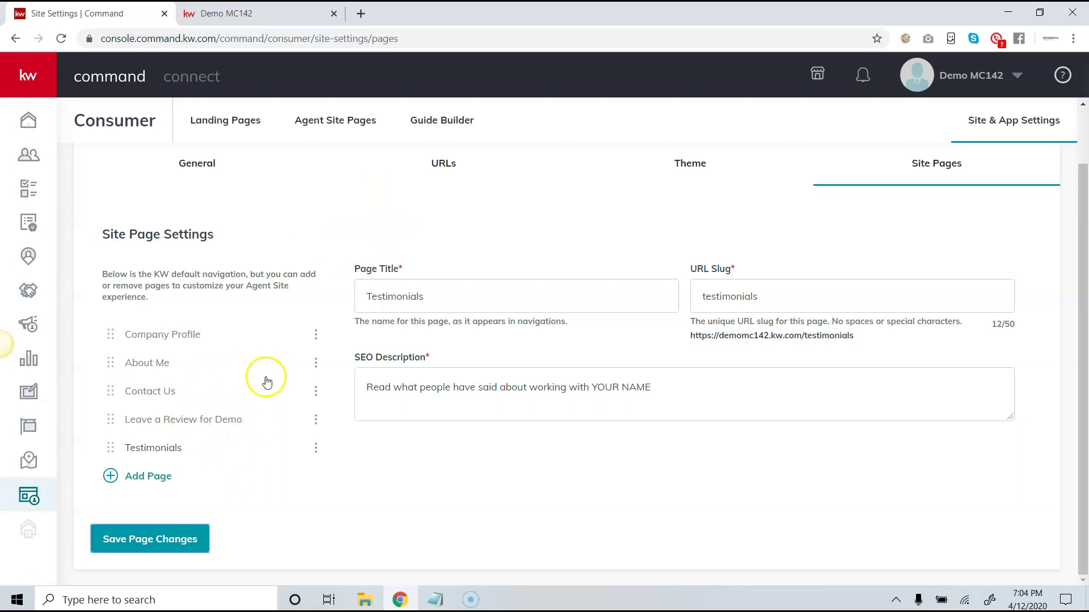
click(40, 82)
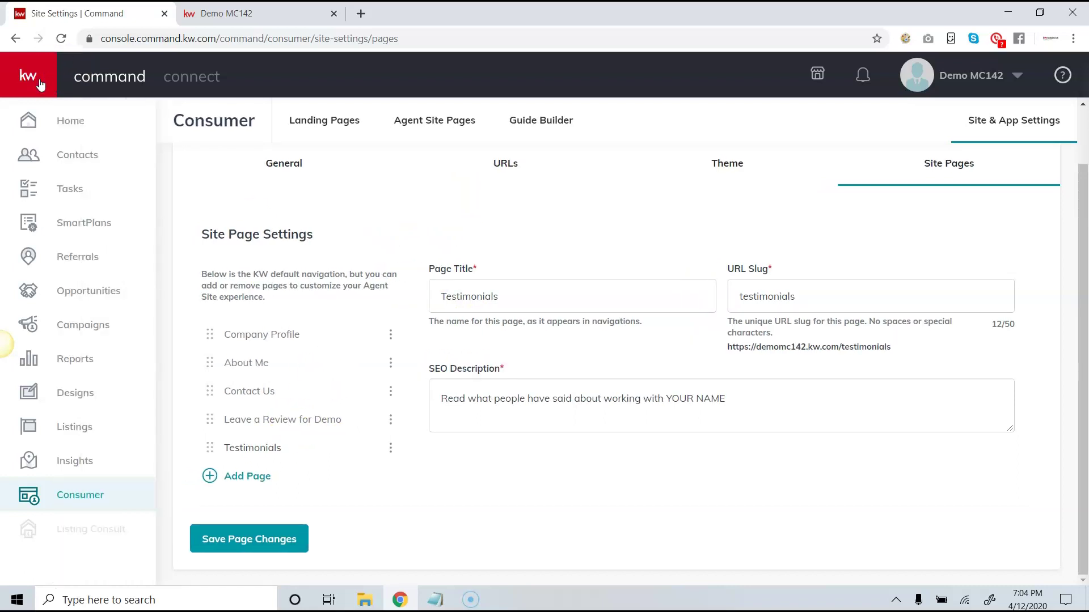
Open the Testimonial Capture design from Designs in the page editor
click(75, 397)
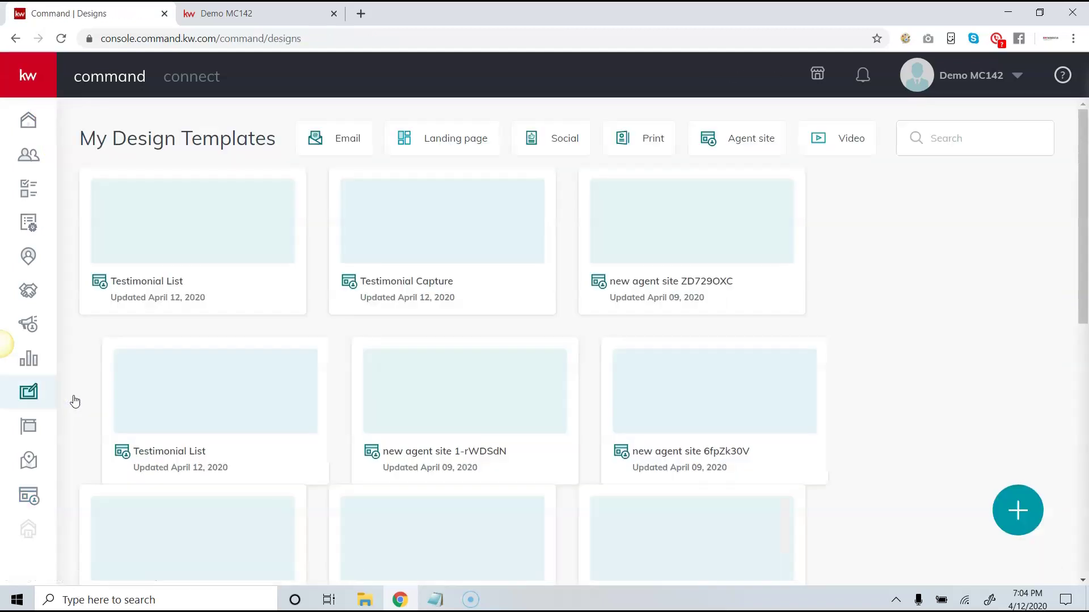
mouse_move(193, 229)
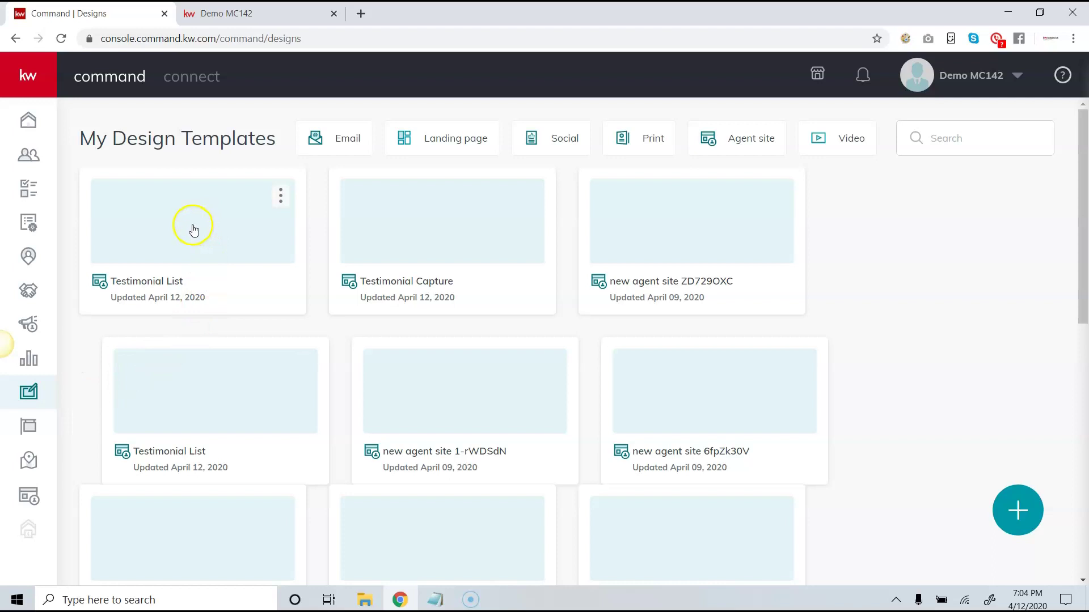
mouse_move(394, 226)
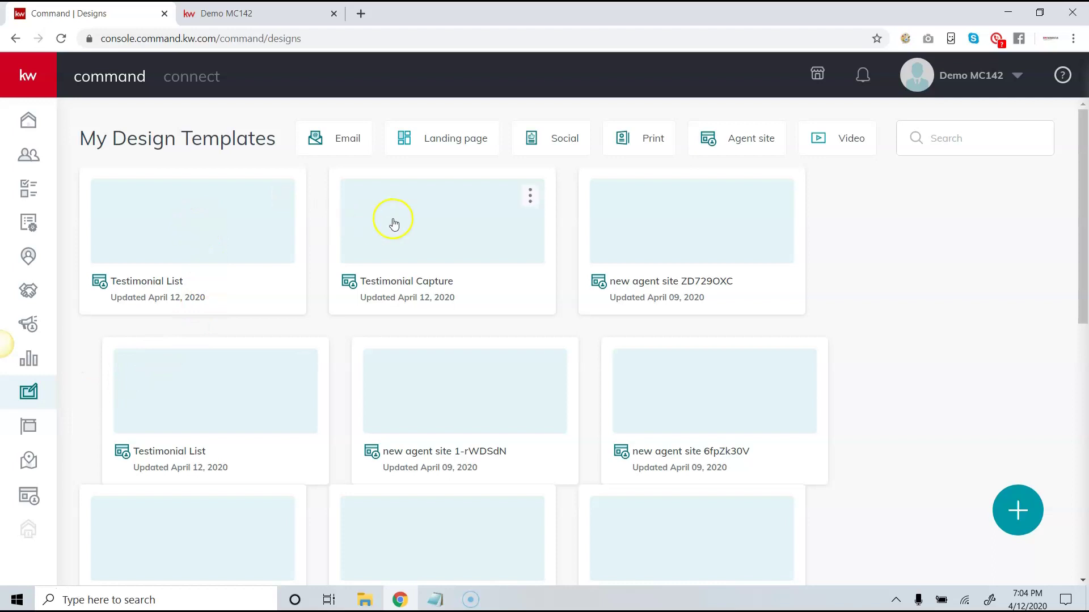
click(428, 233)
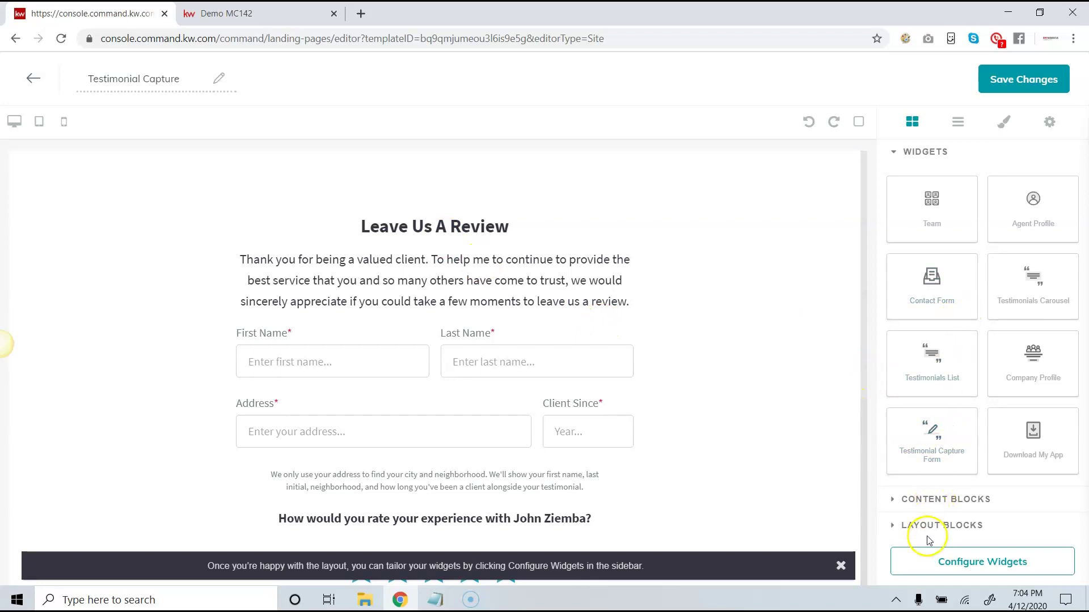
Change the Testimonial Capture headline to 'Leave Us A 5 Star Review', save, and publish it
click(933, 561)
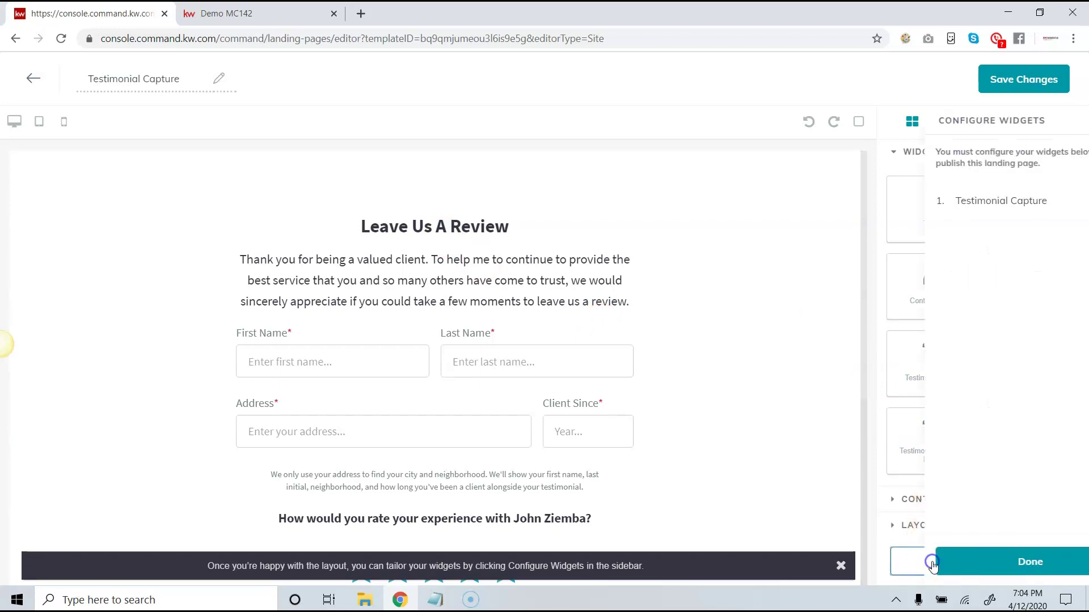
click(951, 203)
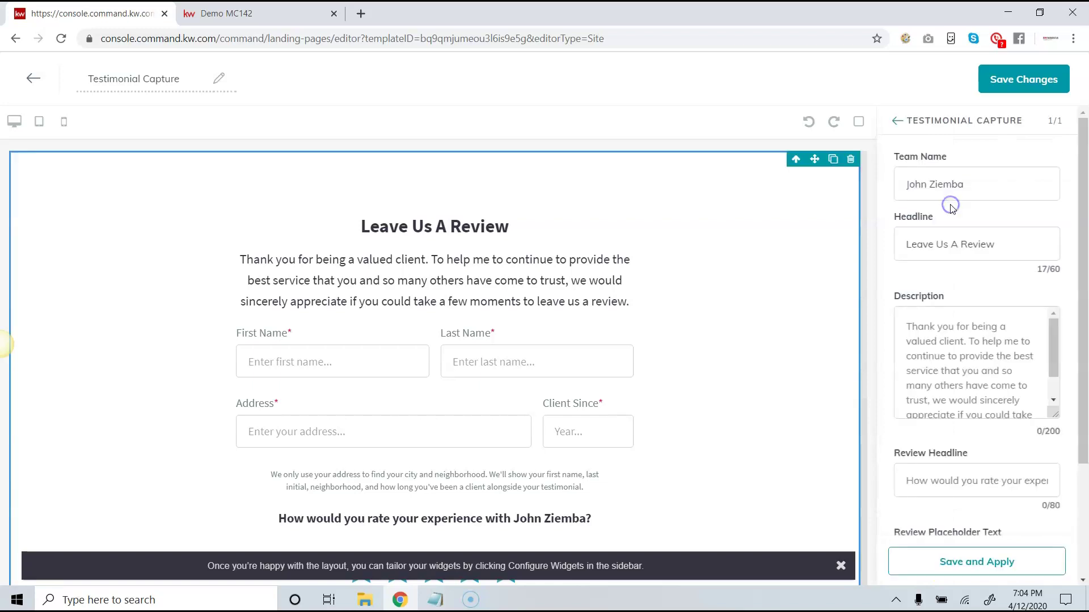
click(1002, 249)
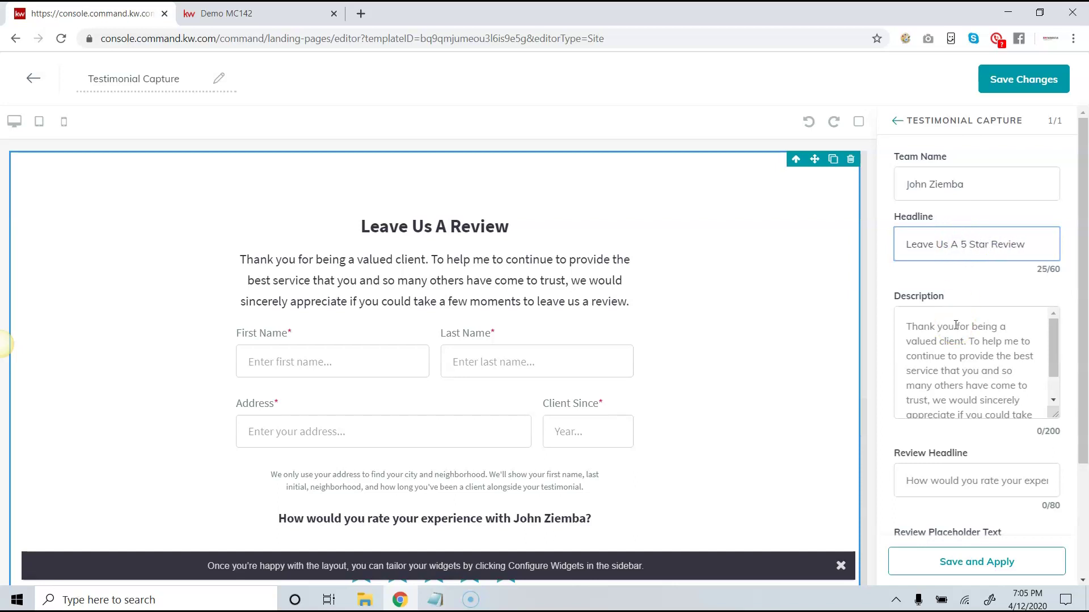
click(947, 562)
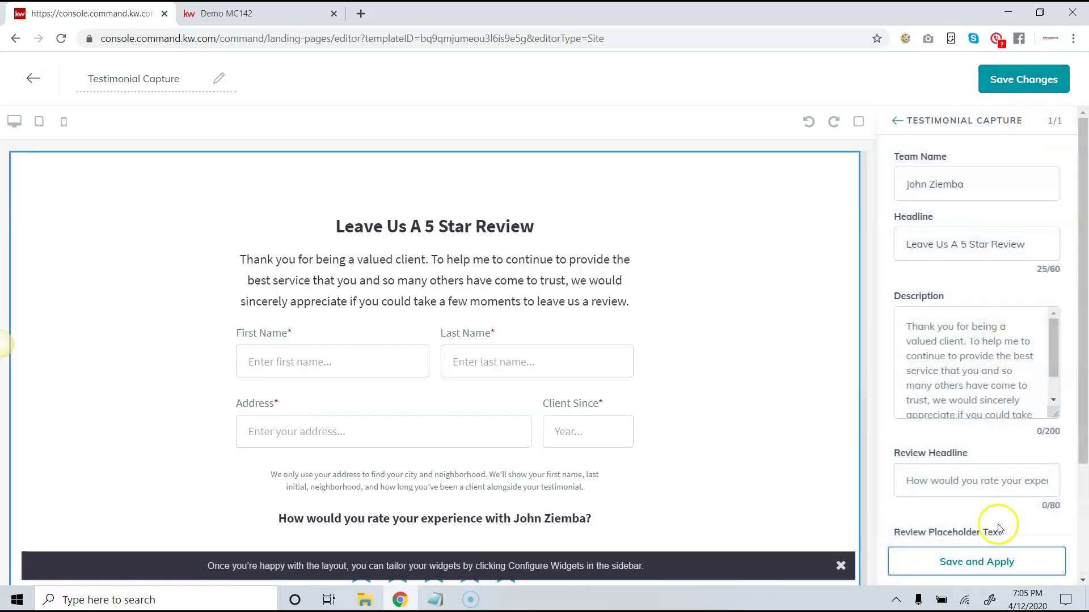
click(1024, 81)
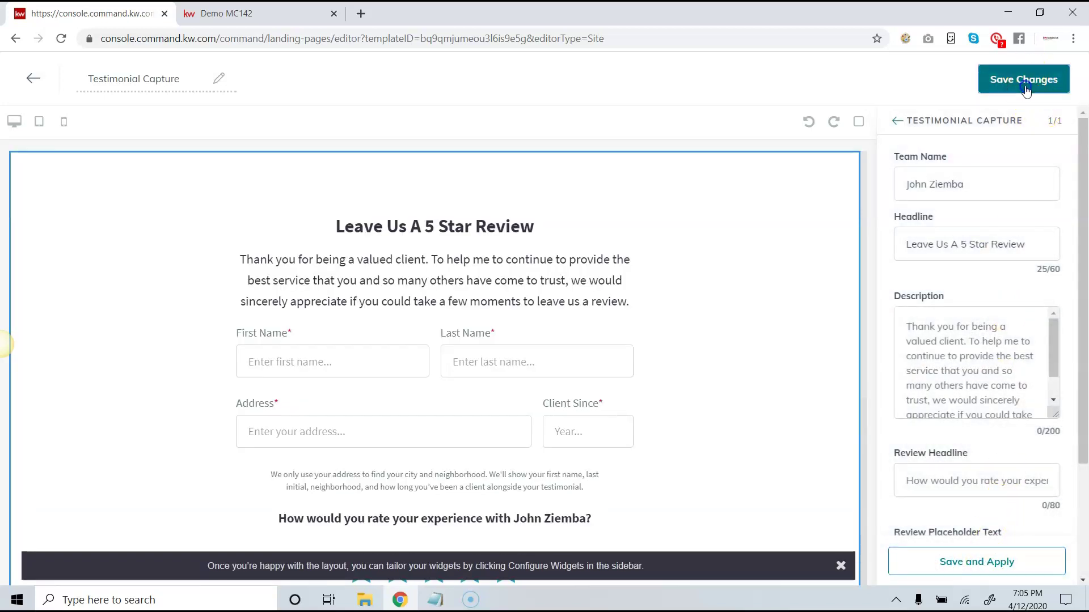
click(607, 412)
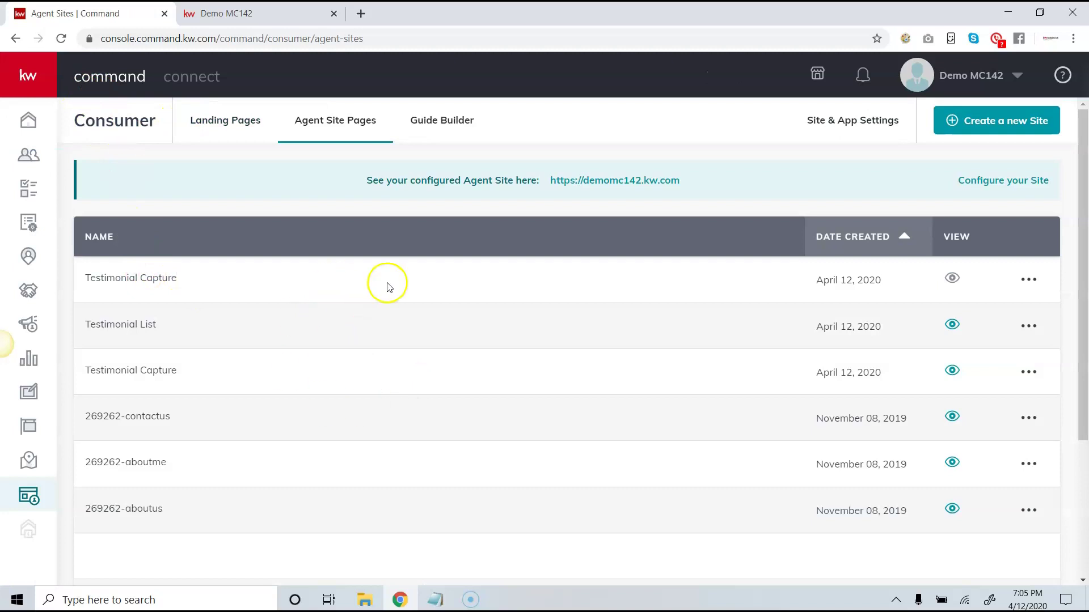
Delete the inactive duplicate Testimonial Capture page from the Agent Site Pages list
mouse_move(953, 277)
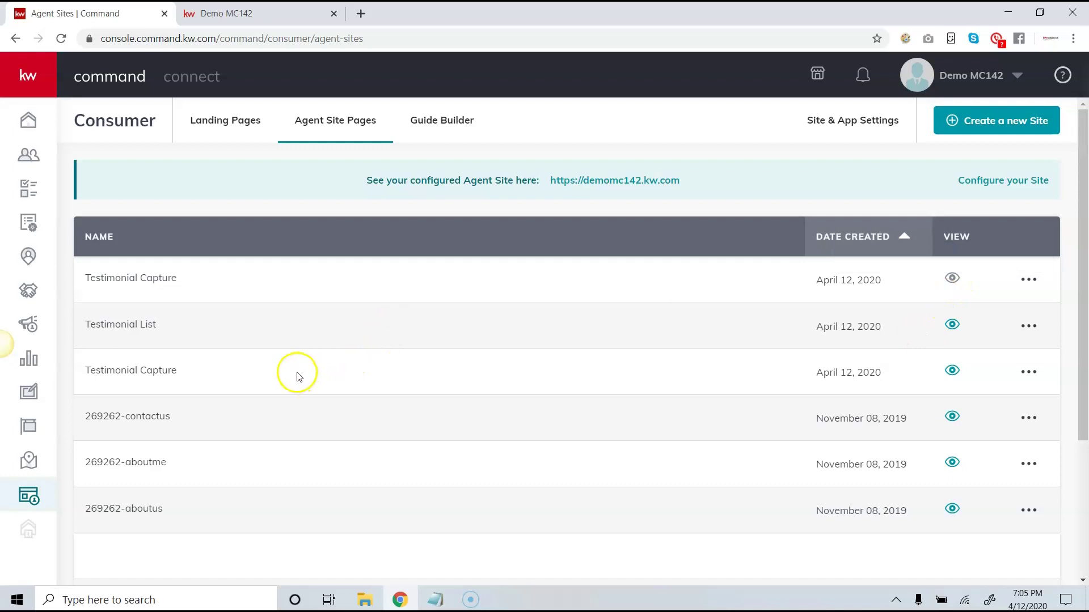
drag(195, 374, 110, 371)
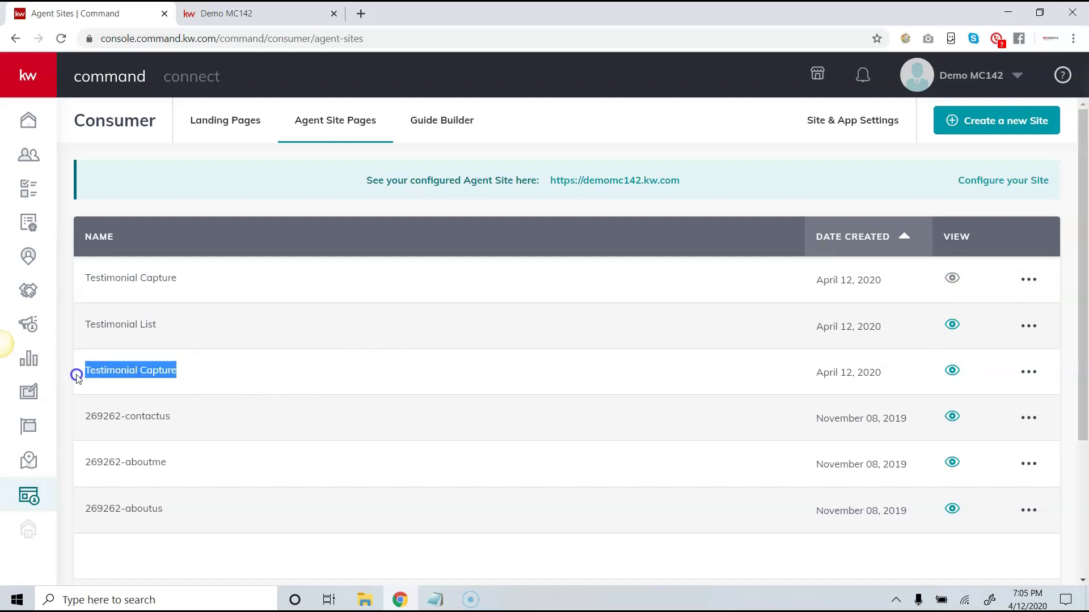
drag(187, 282, 87, 286)
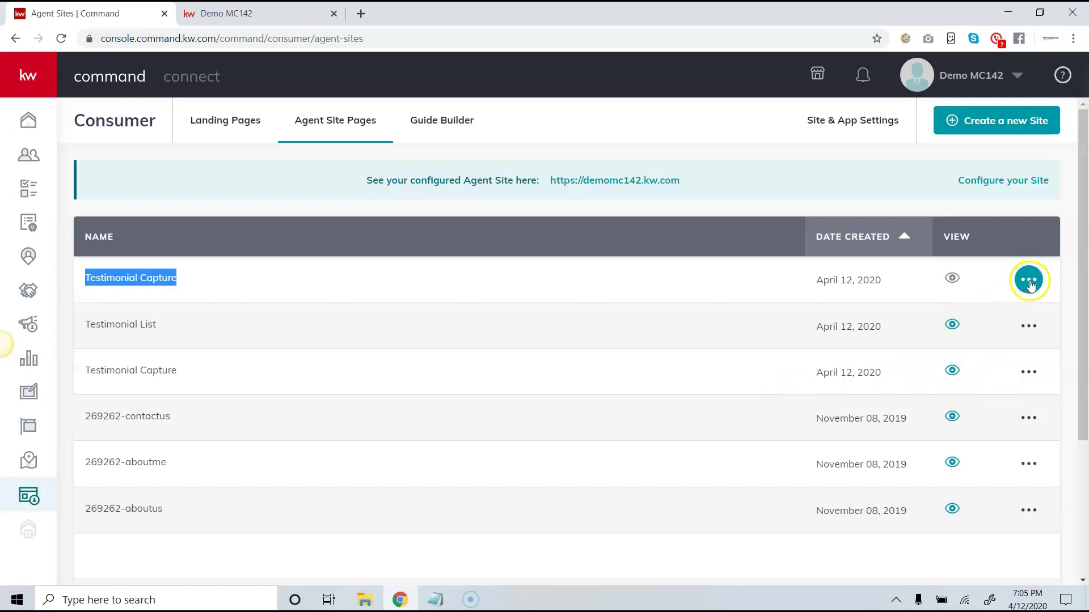
mouse_move(951, 282)
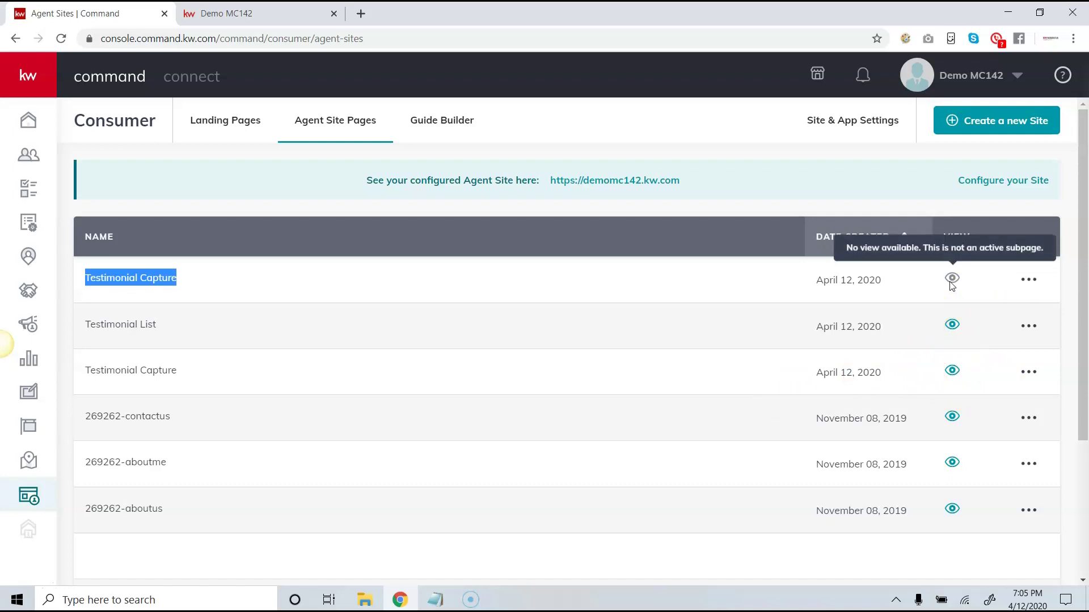
click(1029, 281)
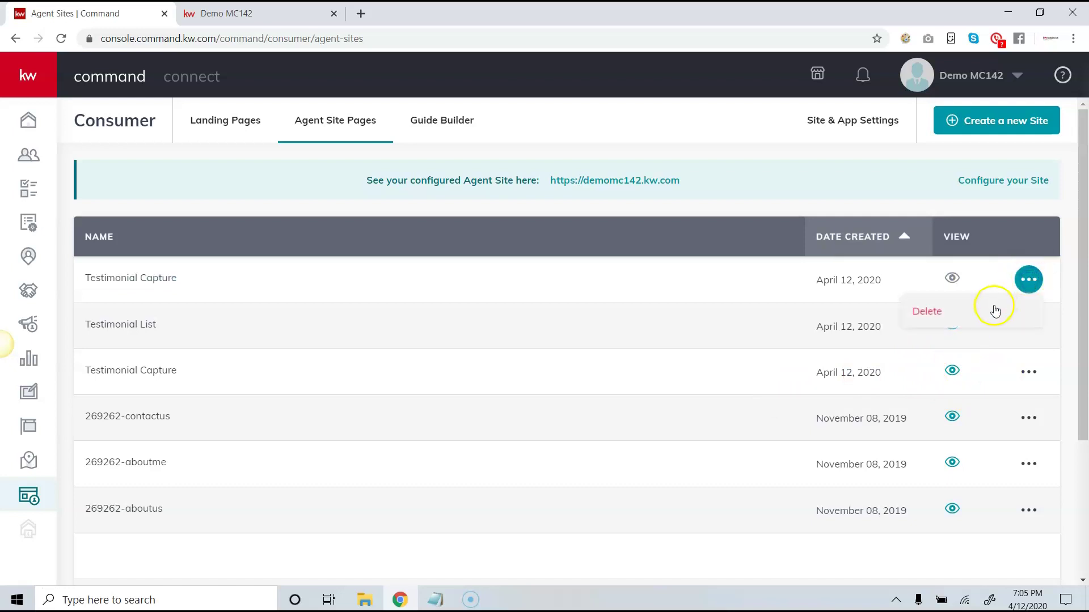
click(994, 309)
click(625, 397)
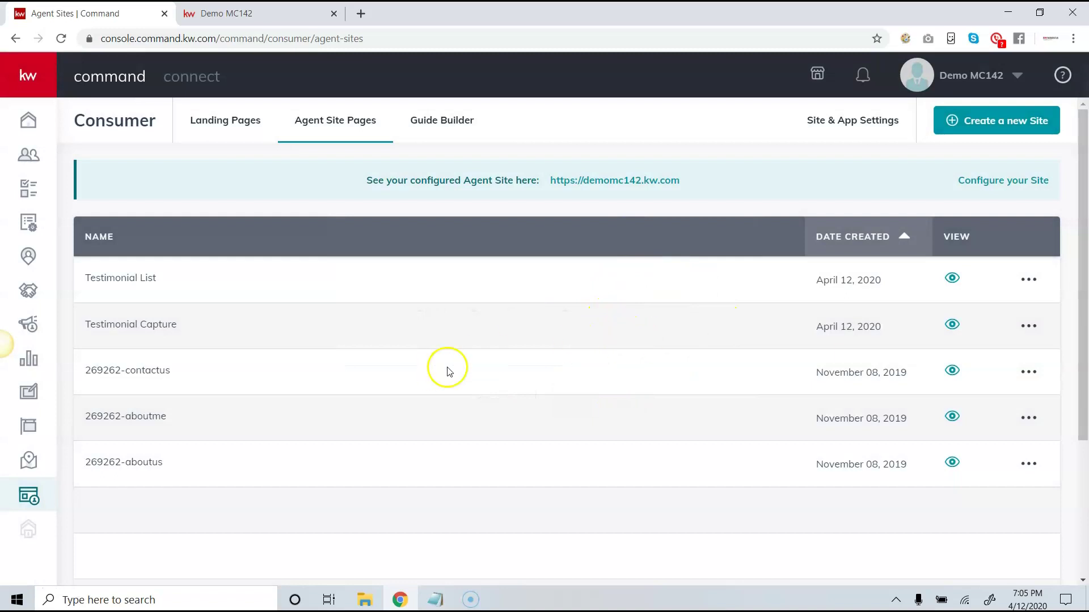
drag(178, 327, 95, 326)
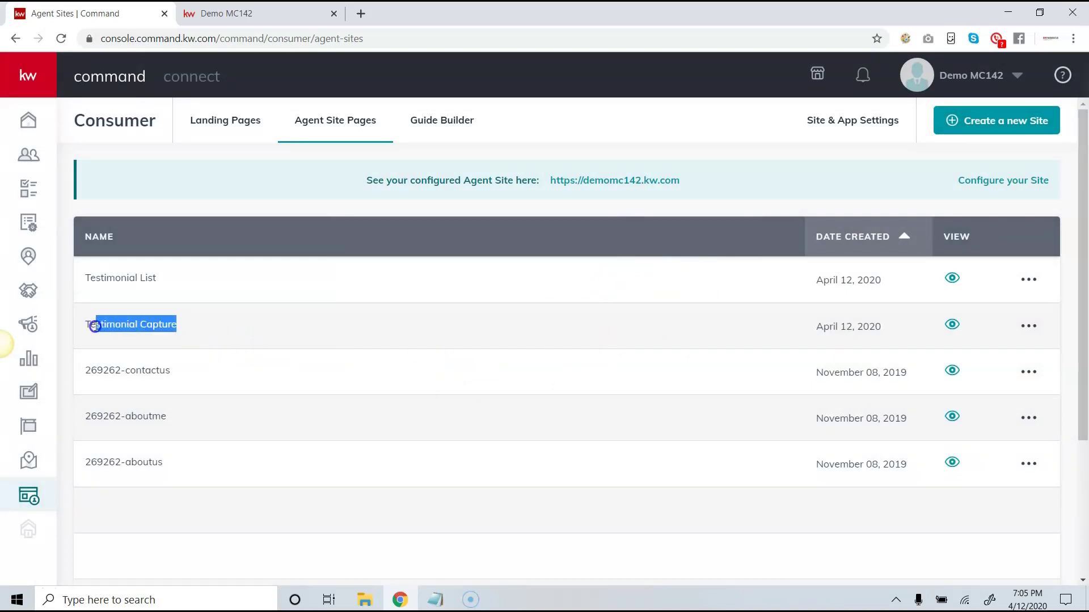
click(220, 329)
Refresh the live Demo MC142 testimonials page and confirm Testimonials appears under Your Agent
click(238, 13)
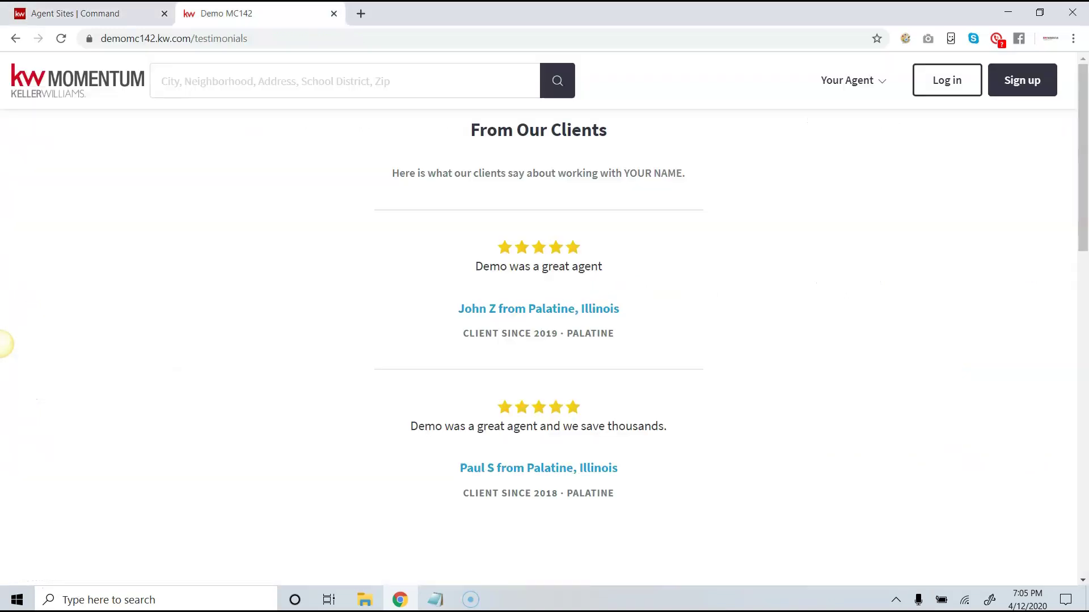
click(62, 39)
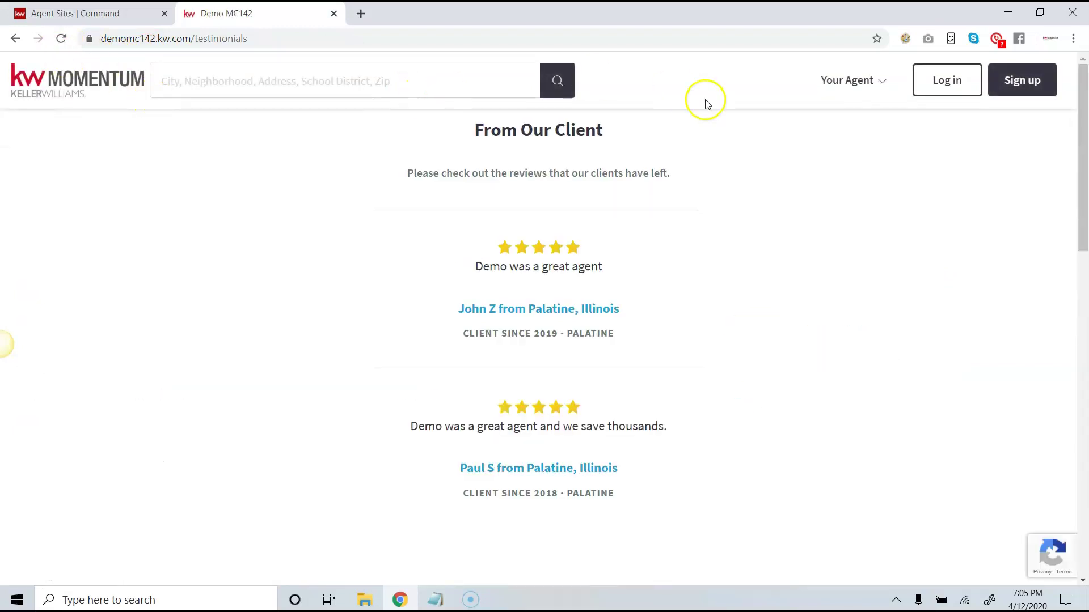
click(864, 83)
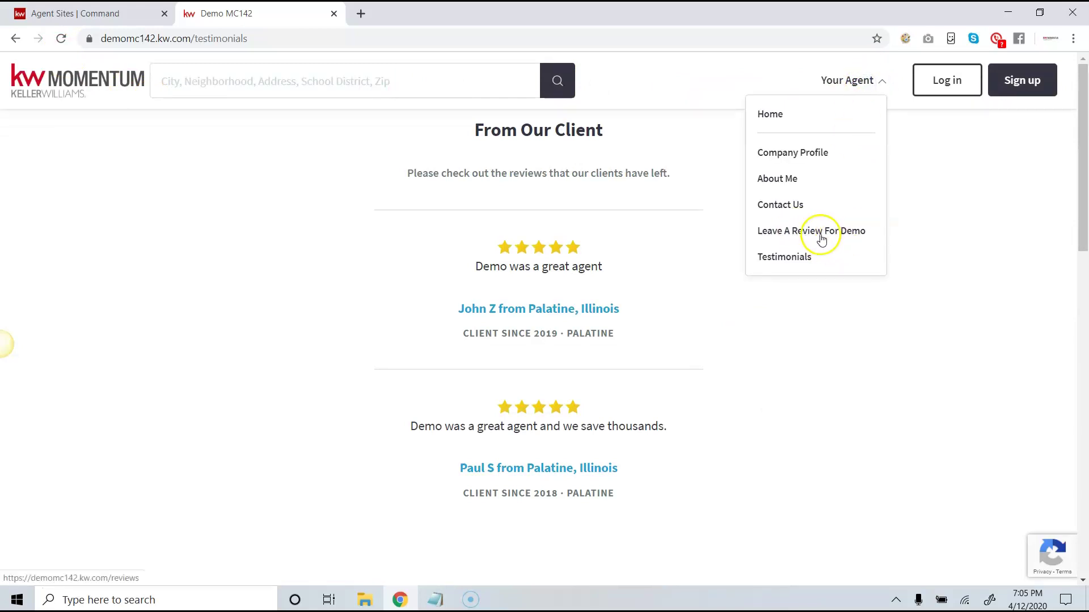